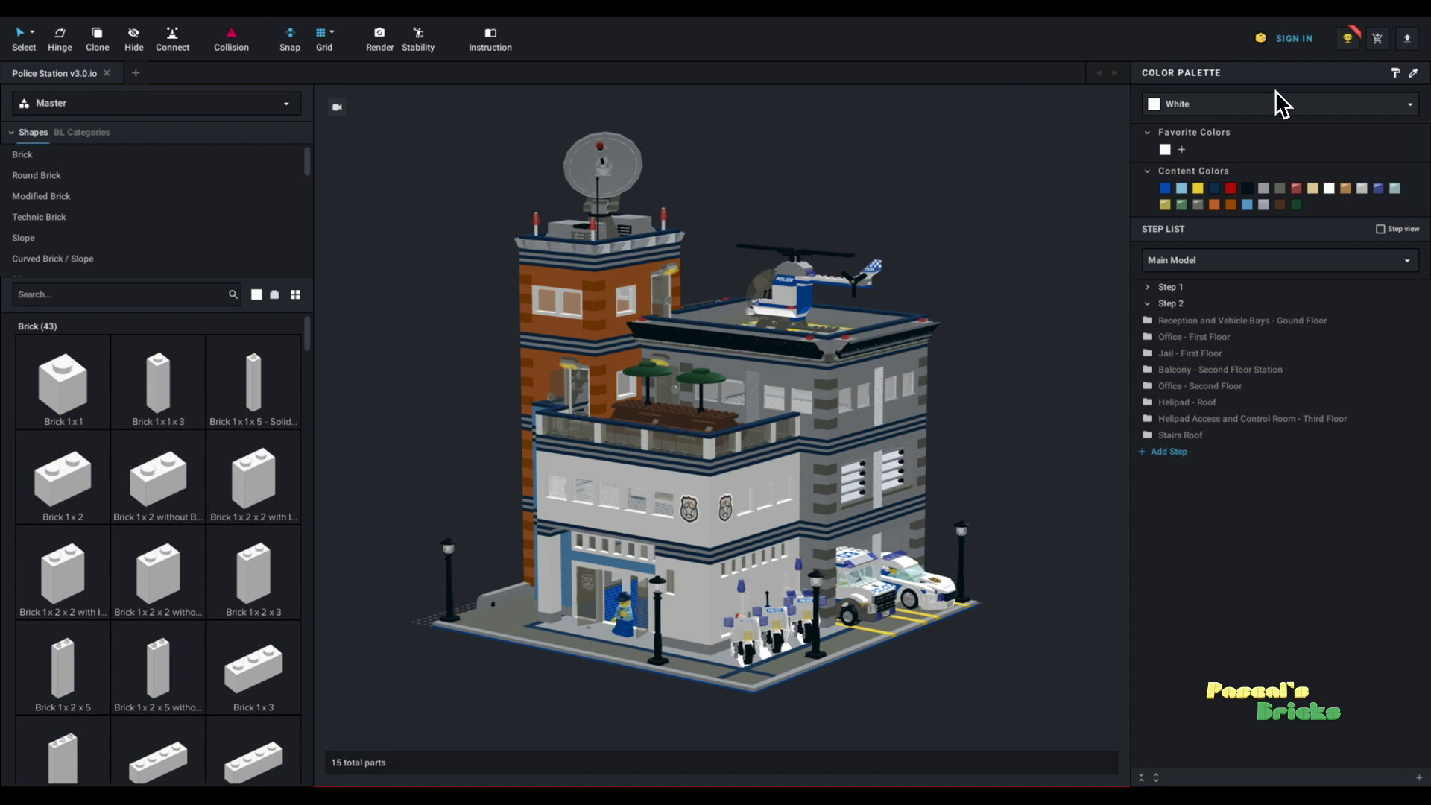
Step: Expand Step 1 in the Step List and select the Standing Officer Copy minifig
{"action": "left_click", "coordinate": [1148, 288]}
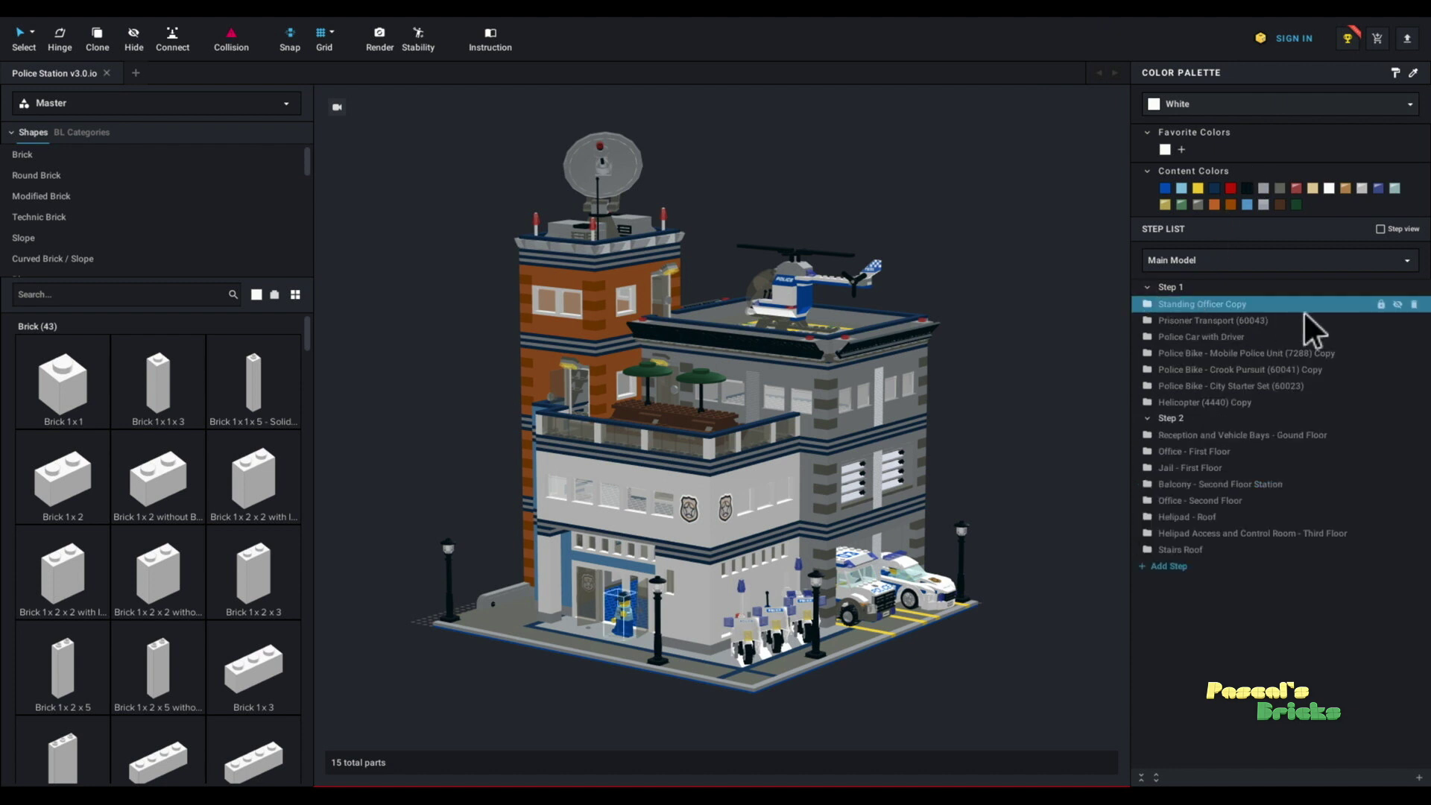
{"action": "left_click", "coordinate": [1339, 434]}
{"action": "left_click", "coordinate": [1339, 434]}
{"action": "left_click", "coordinate": [1258, 288]}
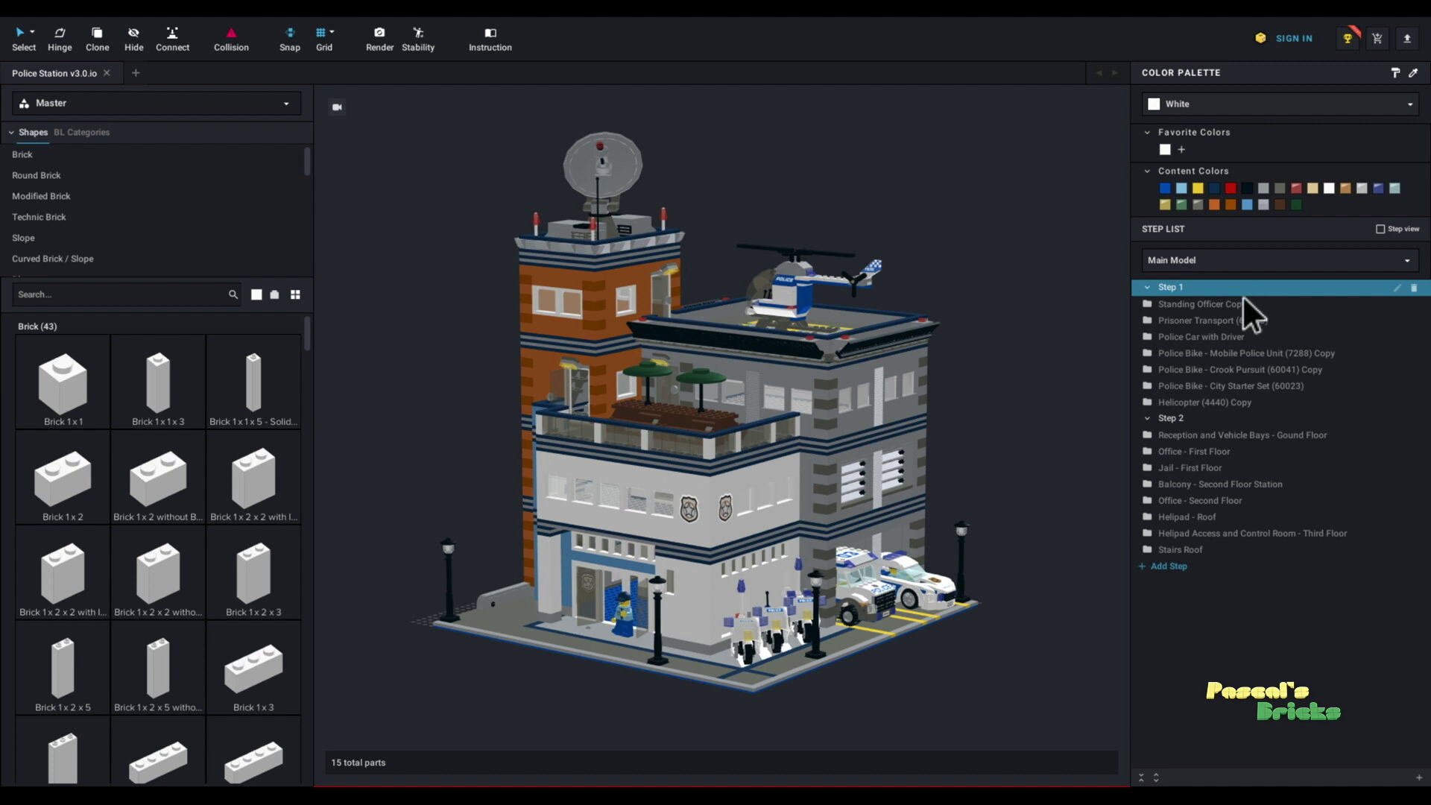
{"action": "left_click", "coordinate": [1226, 300]}
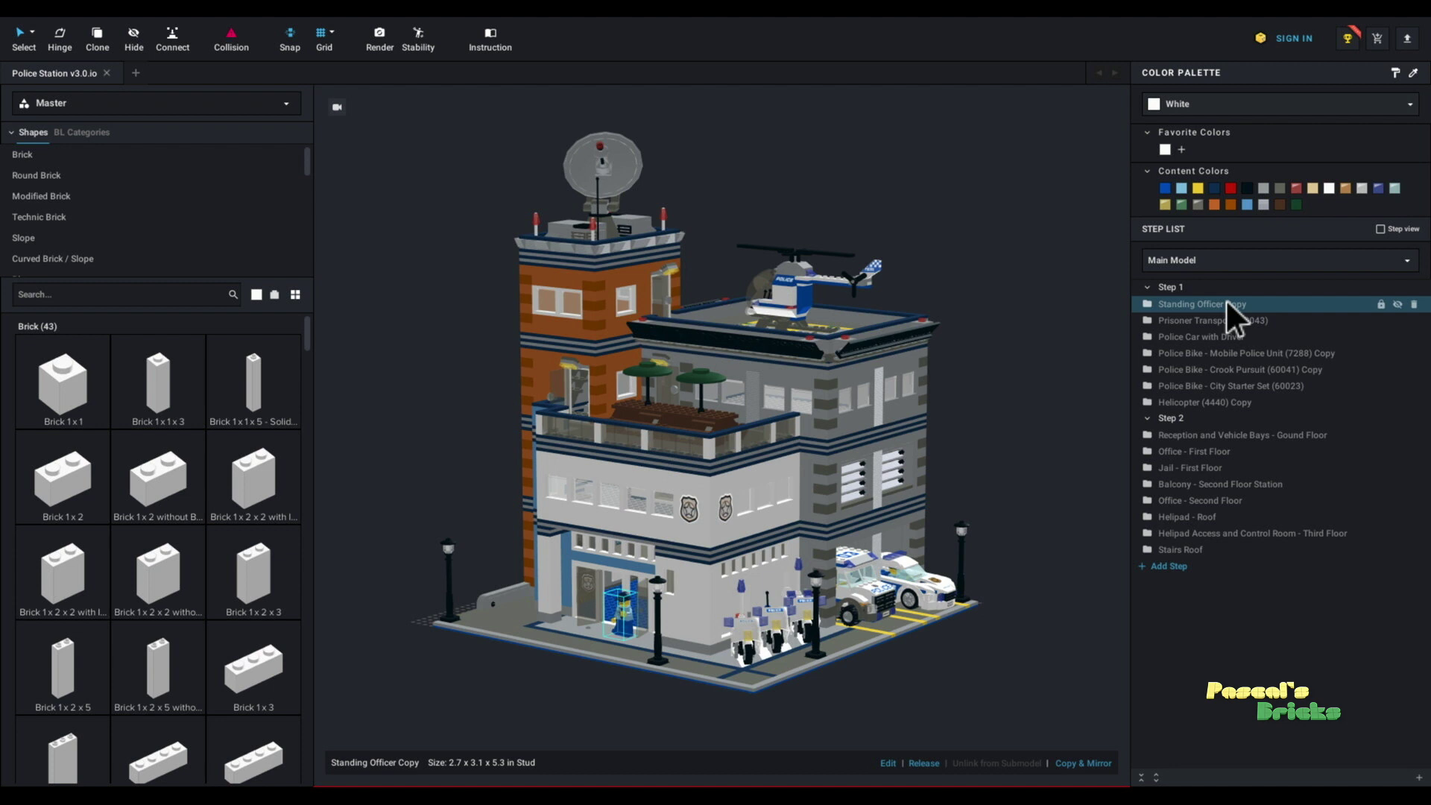
Step: Orbit the police station to show its right side, then pan it slightly right
{"action": "scroll", "coordinate": [1065, 313], "scroll_direction": "up", "scroll_amount": 5}
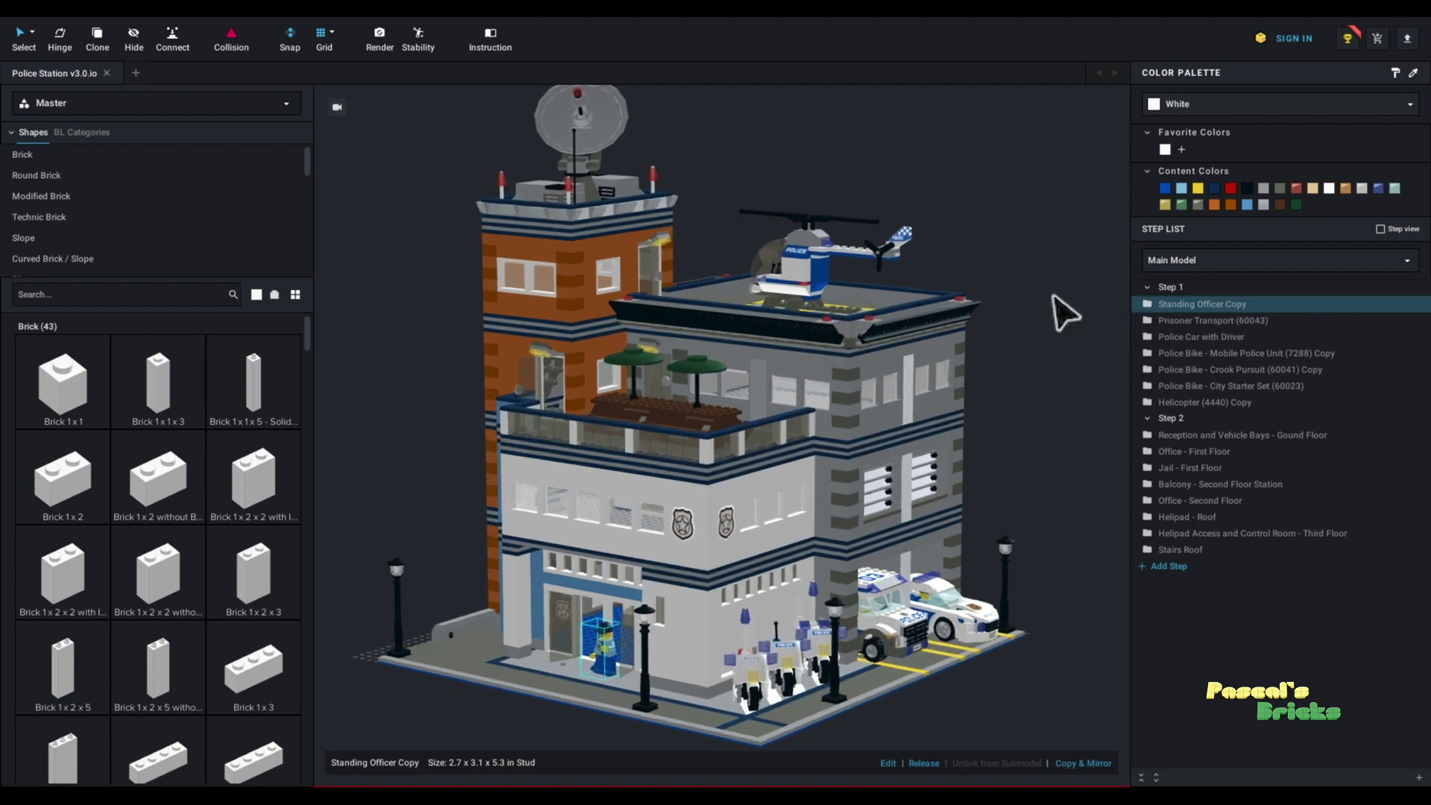
{"action": "scroll", "coordinate": [1066, 313], "scroll_direction": "down", "scroll_amount": 3}
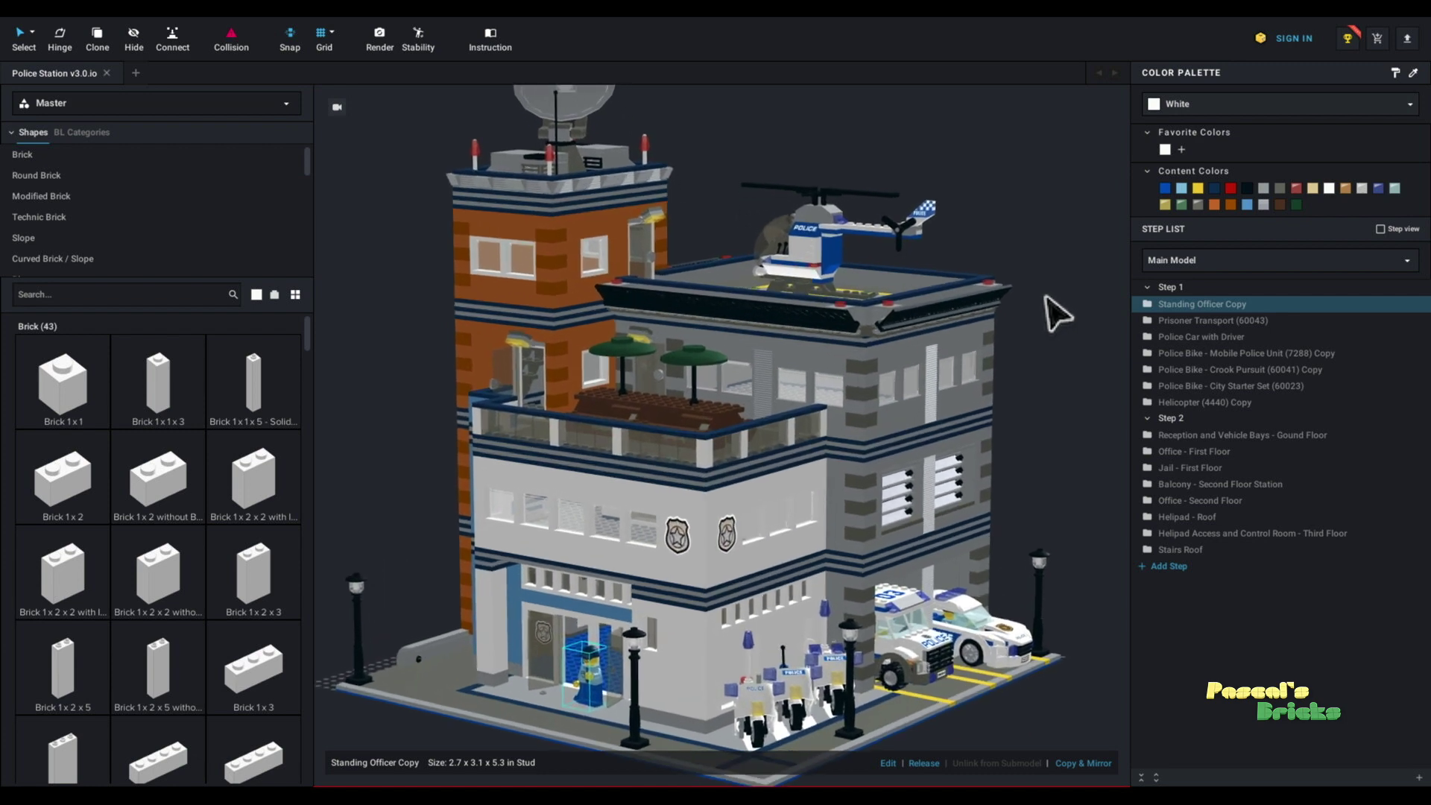
{"action": "scroll", "coordinate": [1058, 313], "scroll_direction": "up", "scroll_amount": 3}
{"action": "scroll", "coordinate": [1059, 313], "scroll_direction": "down", "scroll_amount": 3}
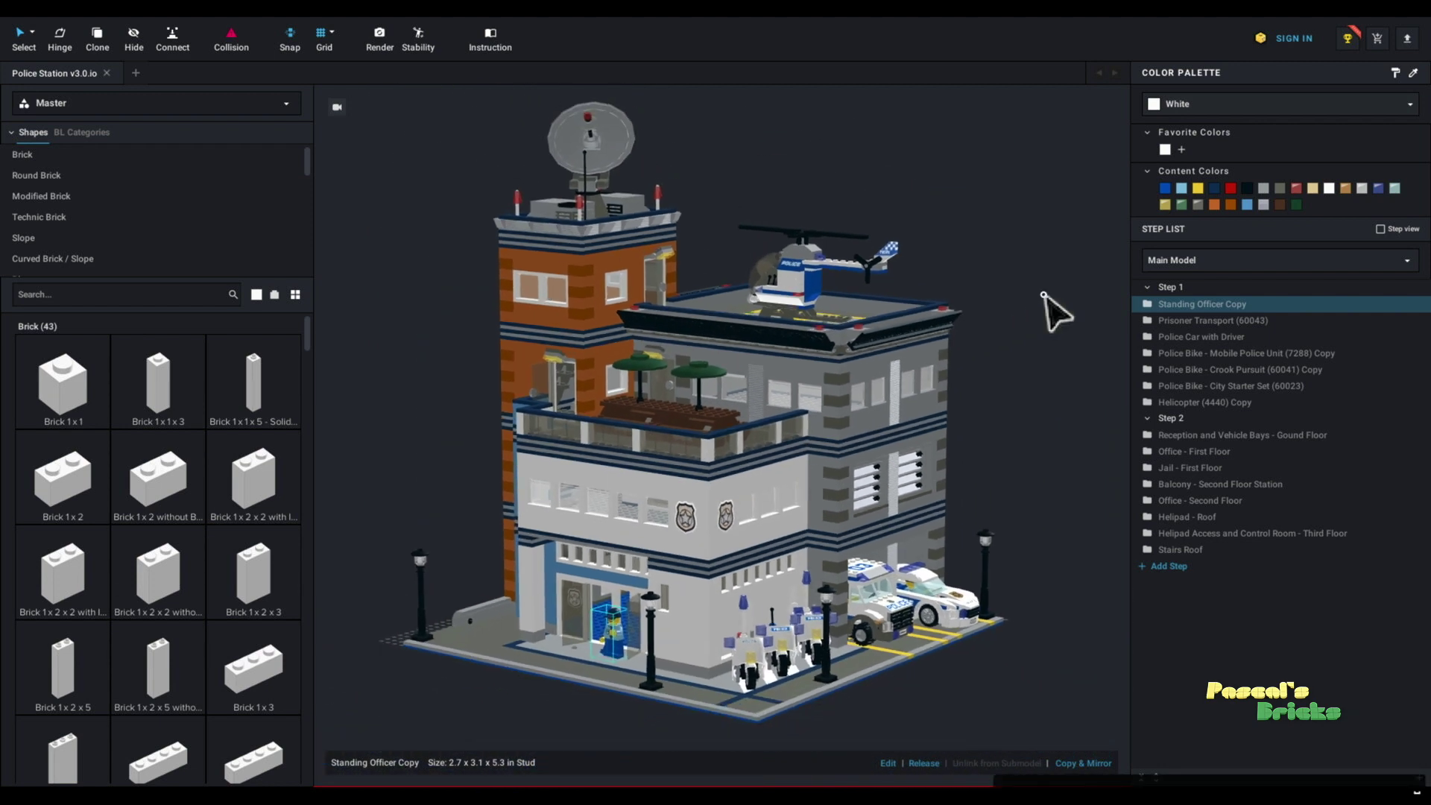
{"action": "mouse_move", "coordinate": [1044, 313]}
{"action": "right_mouse_down"}
{"action": "mouse_move", "coordinate": [937, 298]}
{"action": "mouse_move", "coordinate": [1032, 303]}
{"action": "mouse_move", "coordinate": [1063, 231]}
{"action": "mouse_move", "coordinate": [1038, 300]}
{"action": "right_mouse_up"}
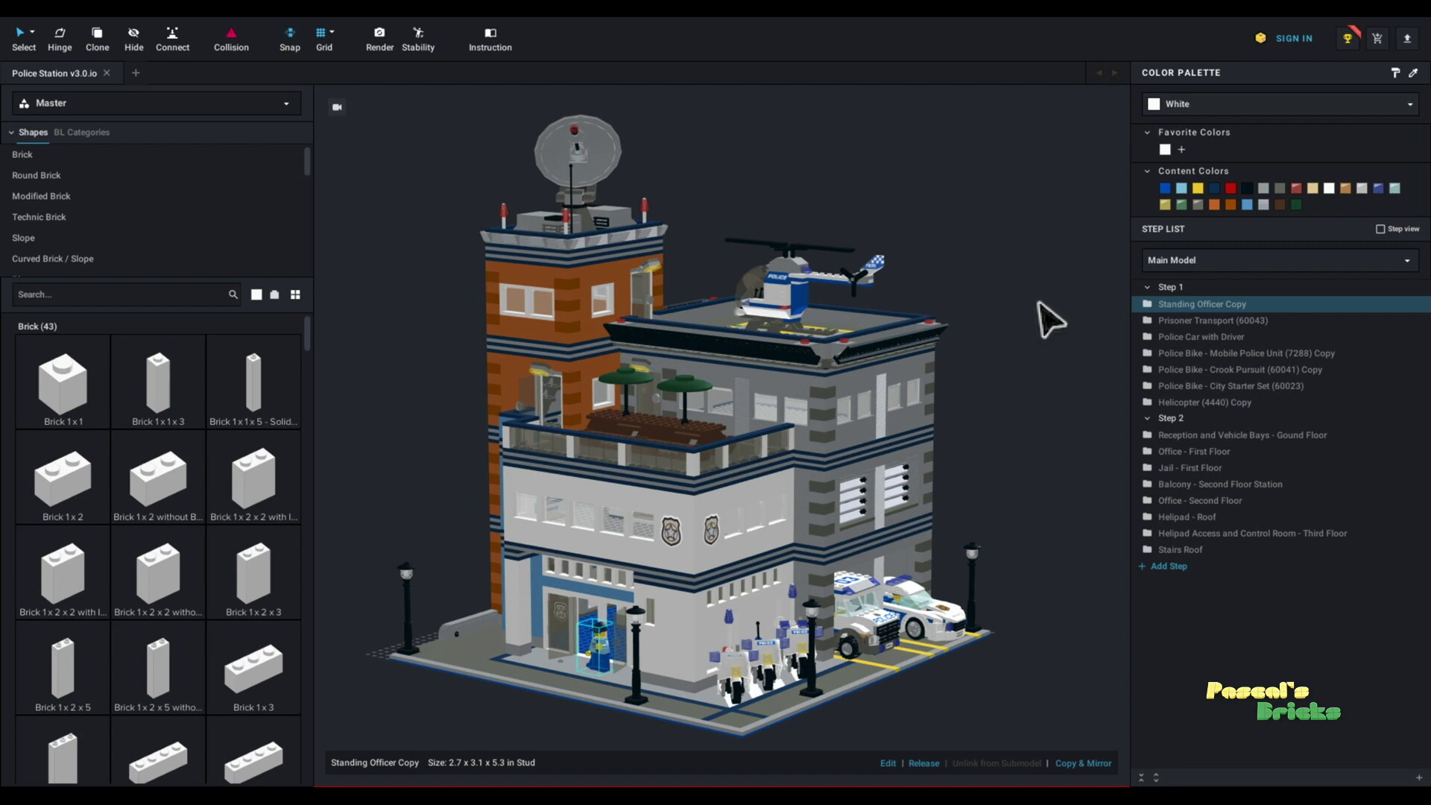
{"action": "right_click_drag", "start_coordinate": [1036, 303], "coordinate": [775, 299]}
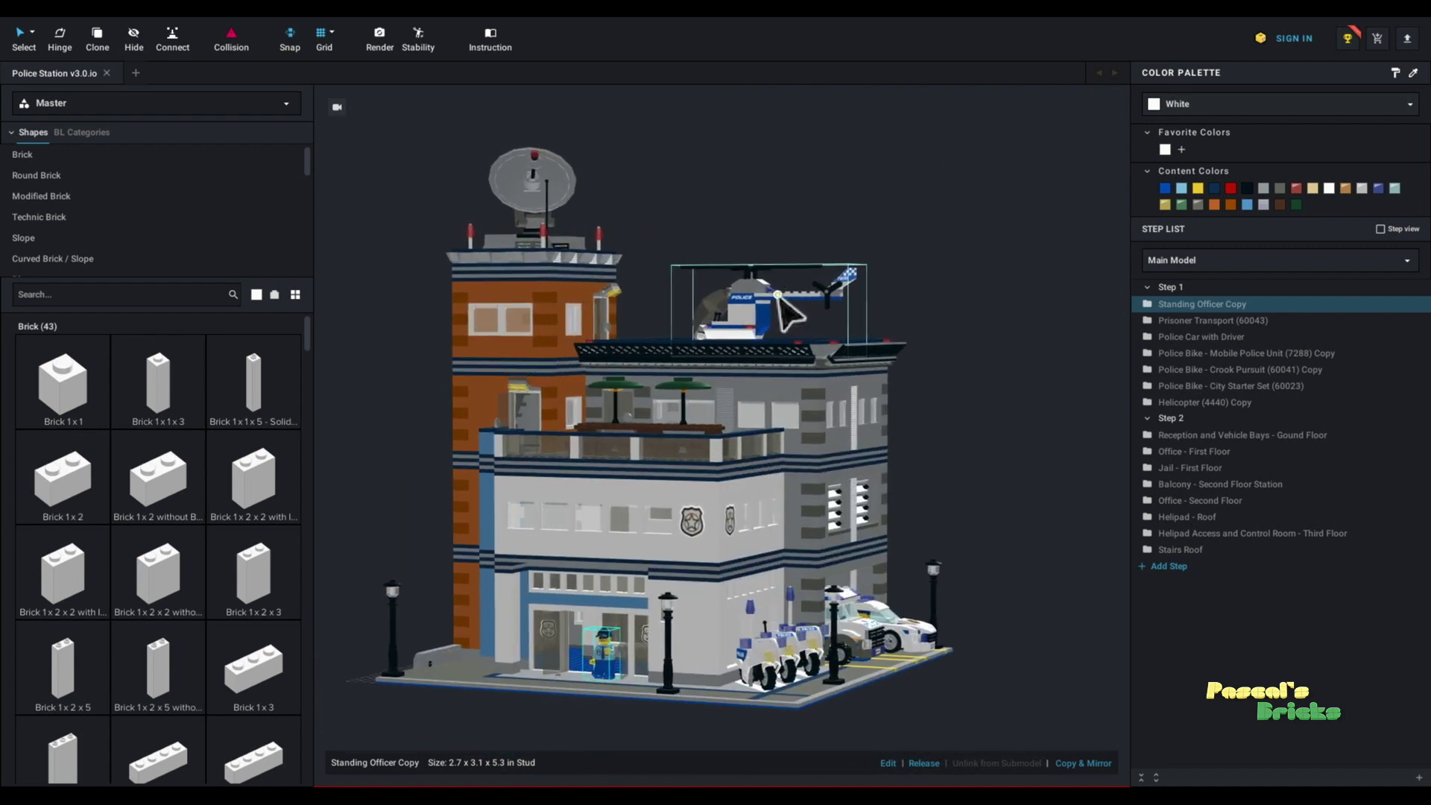
{"action": "middle_click_drag", "start_coordinate": [949, 374], "coordinate": [977, 371]}
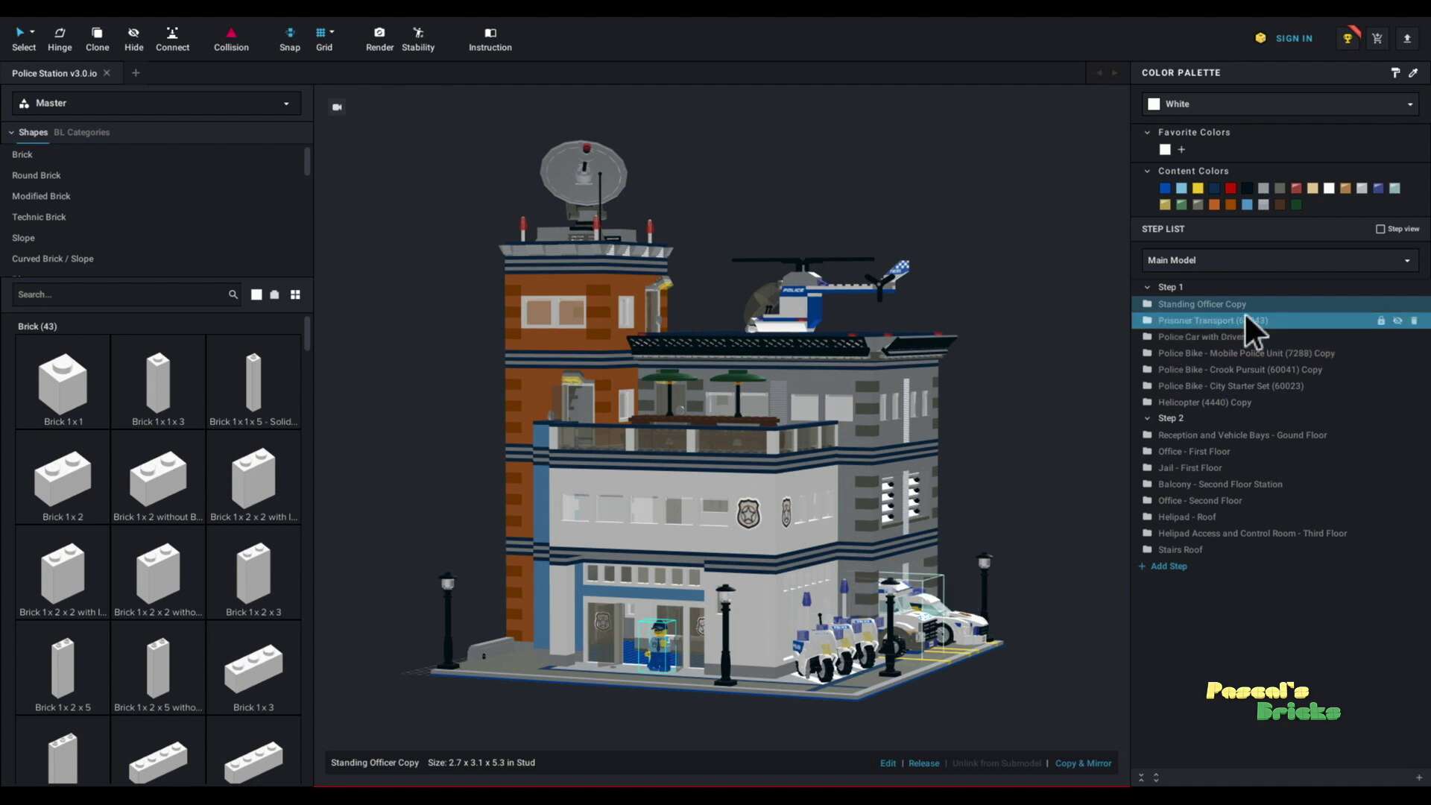
Step: Collapse Step 1, then select Reception and Vehicle Bays, Office - First Floor and Jail - First Floor
{"action": "left_click", "coordinate": [1147, 287]}
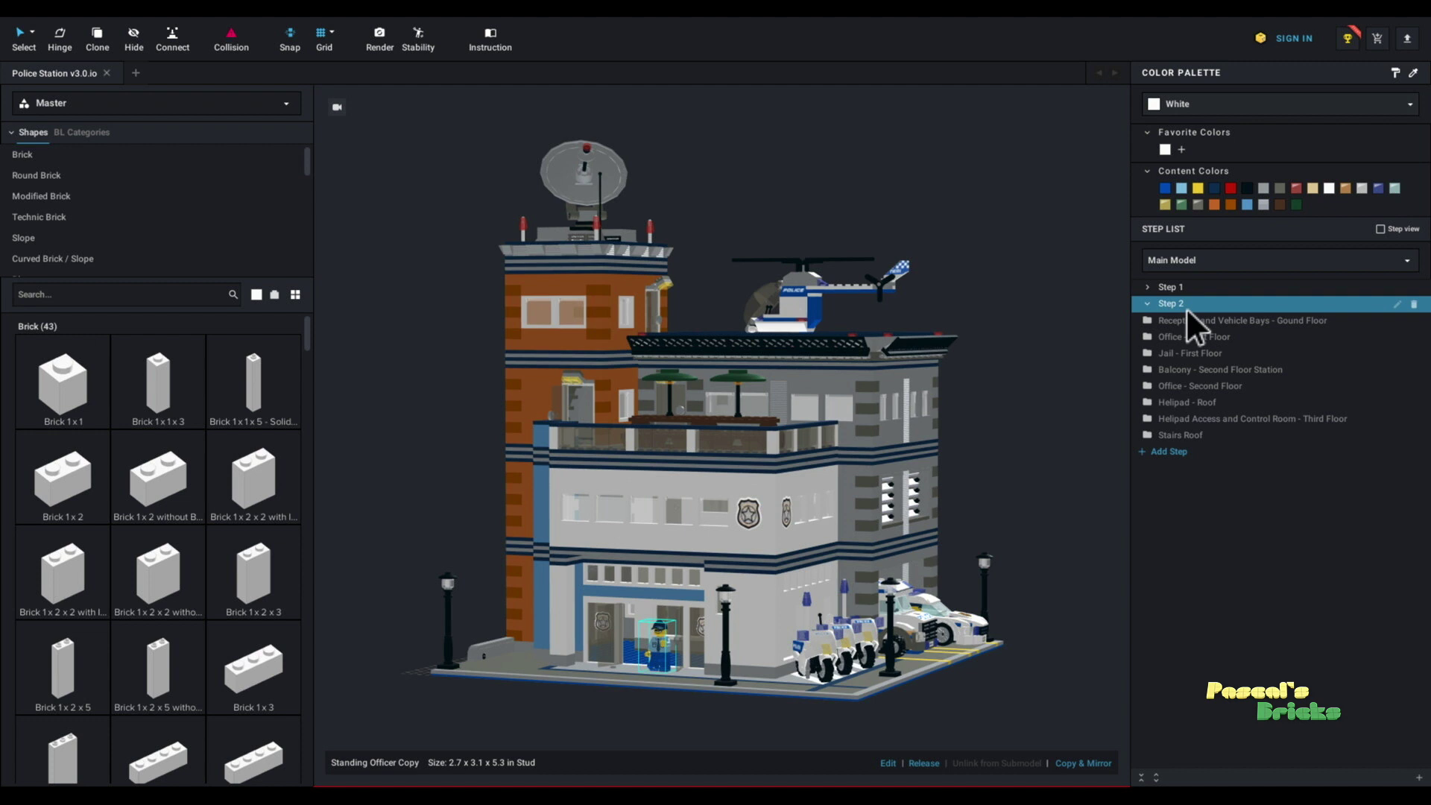
{"action": "left_click", "coordinate": [1215, 319]}
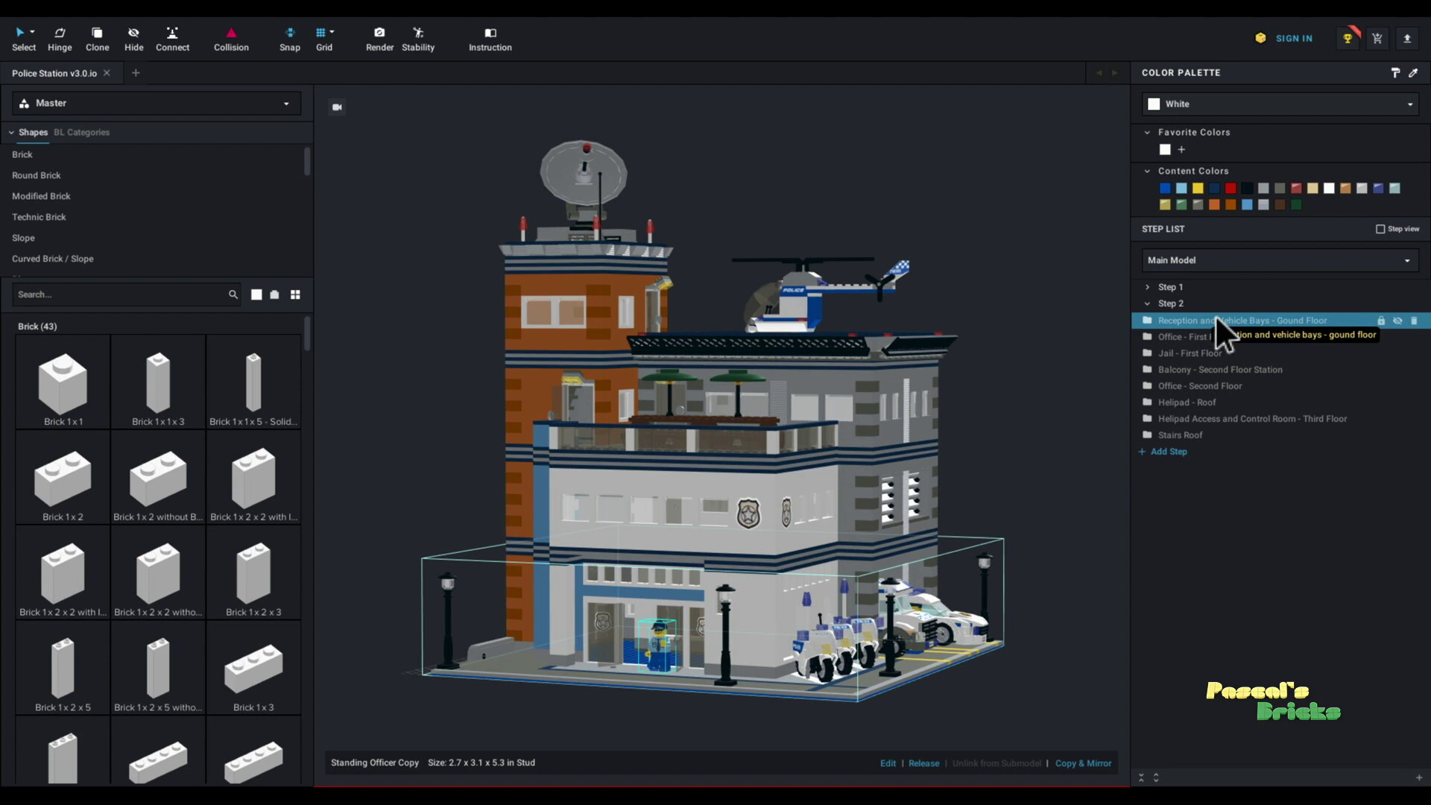
{"action": "left_click", "coordinate": [1223, 336], "text": "shift"}
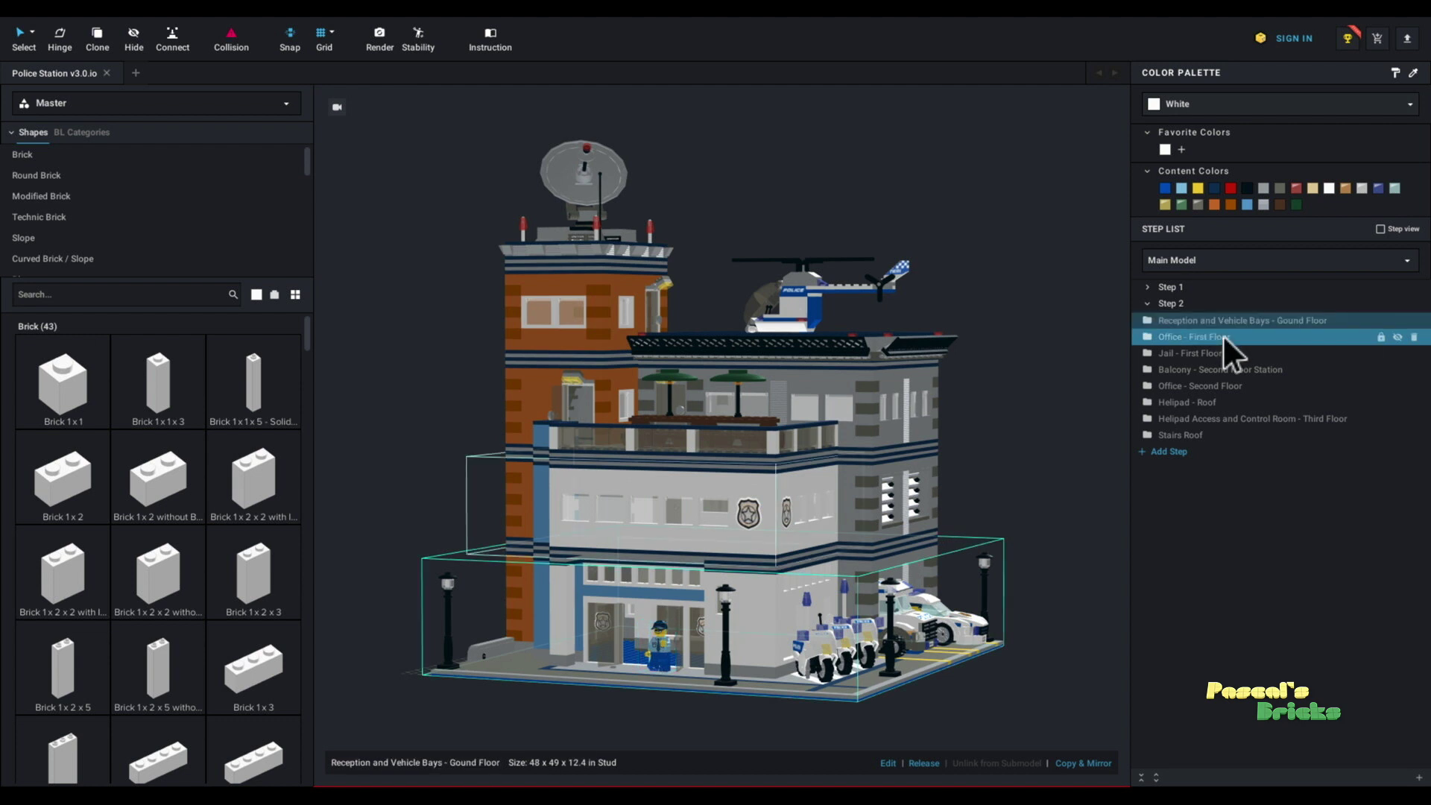
{"action": "left_click", "coordinate": [1223, 336]}
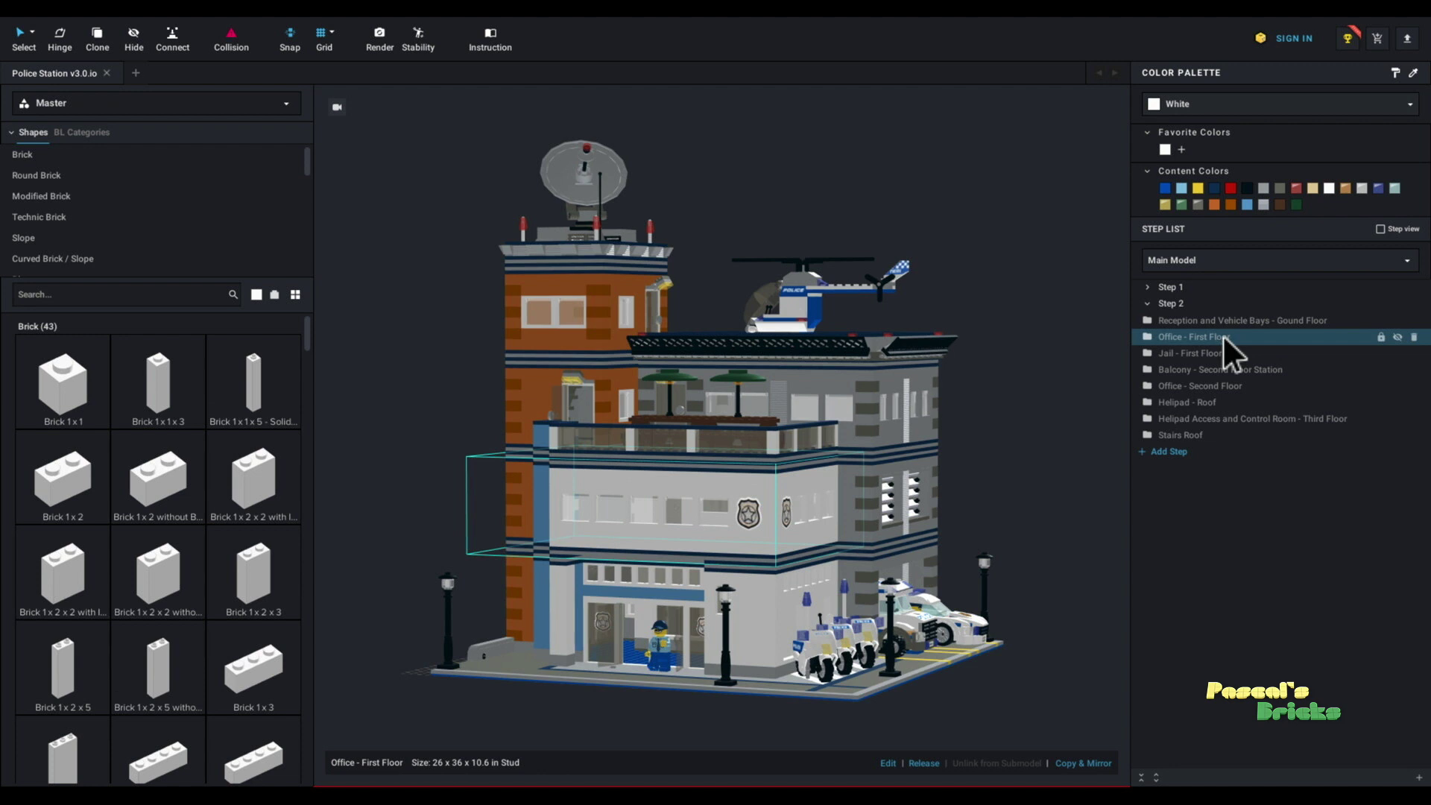
{"action": "left_click", "coordinate": [1222, 352]}
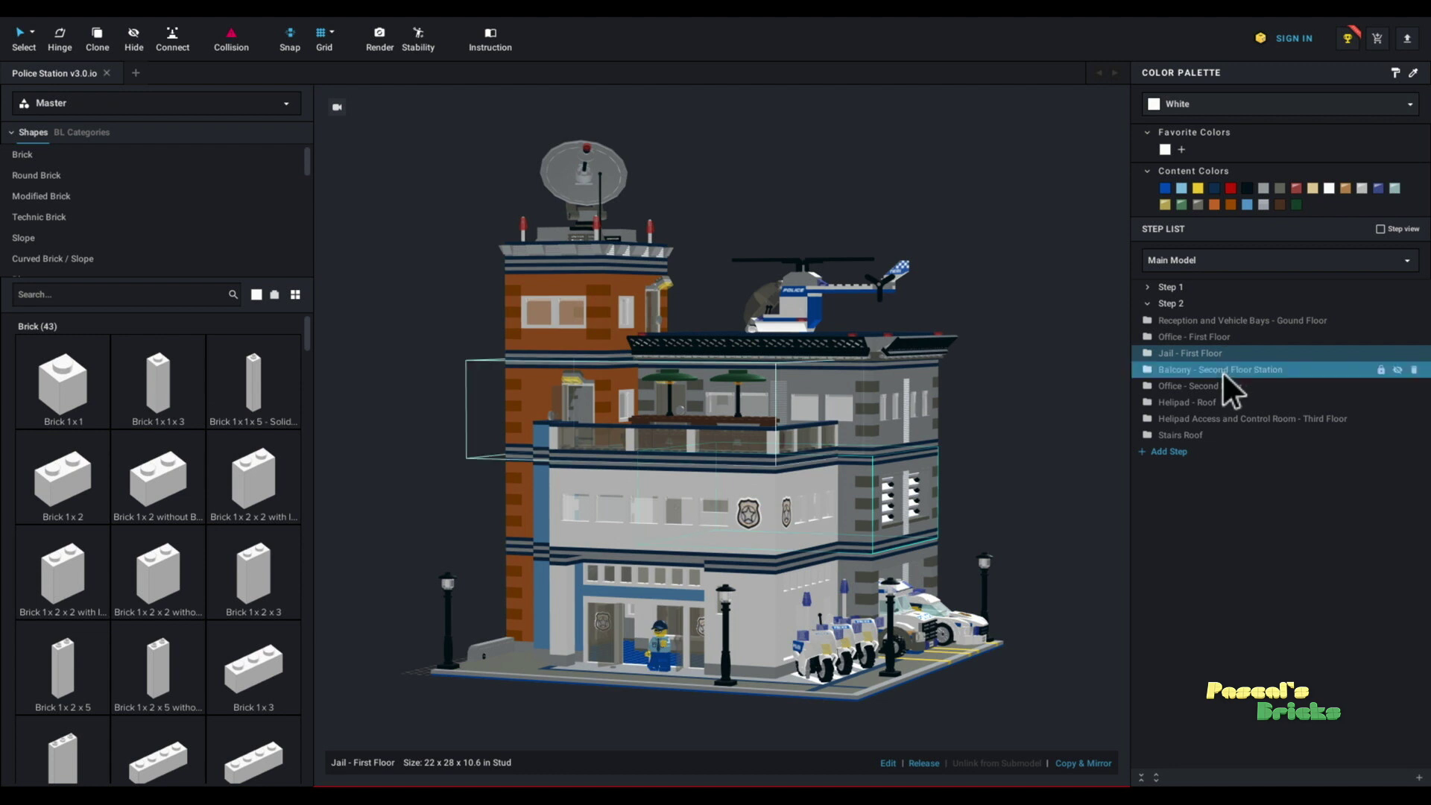
Step: Select each remaining Step 2 submodel, from Balcony - Second Floor to Stairs Roof, then deselect
{"action": "left_click", "coordinate": [1223, 370]}
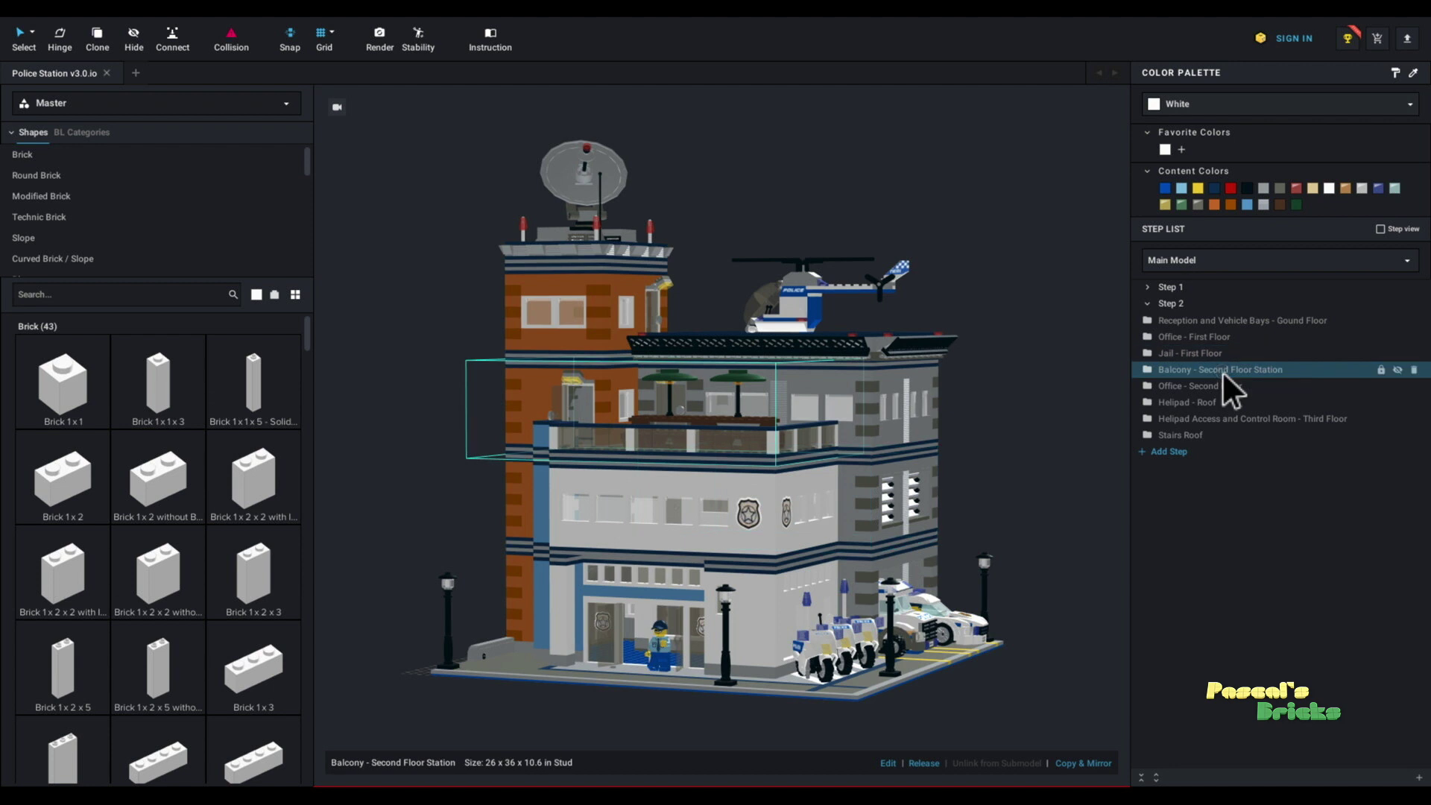
{"action": "left_click", "coordinate": [1223, 384]}
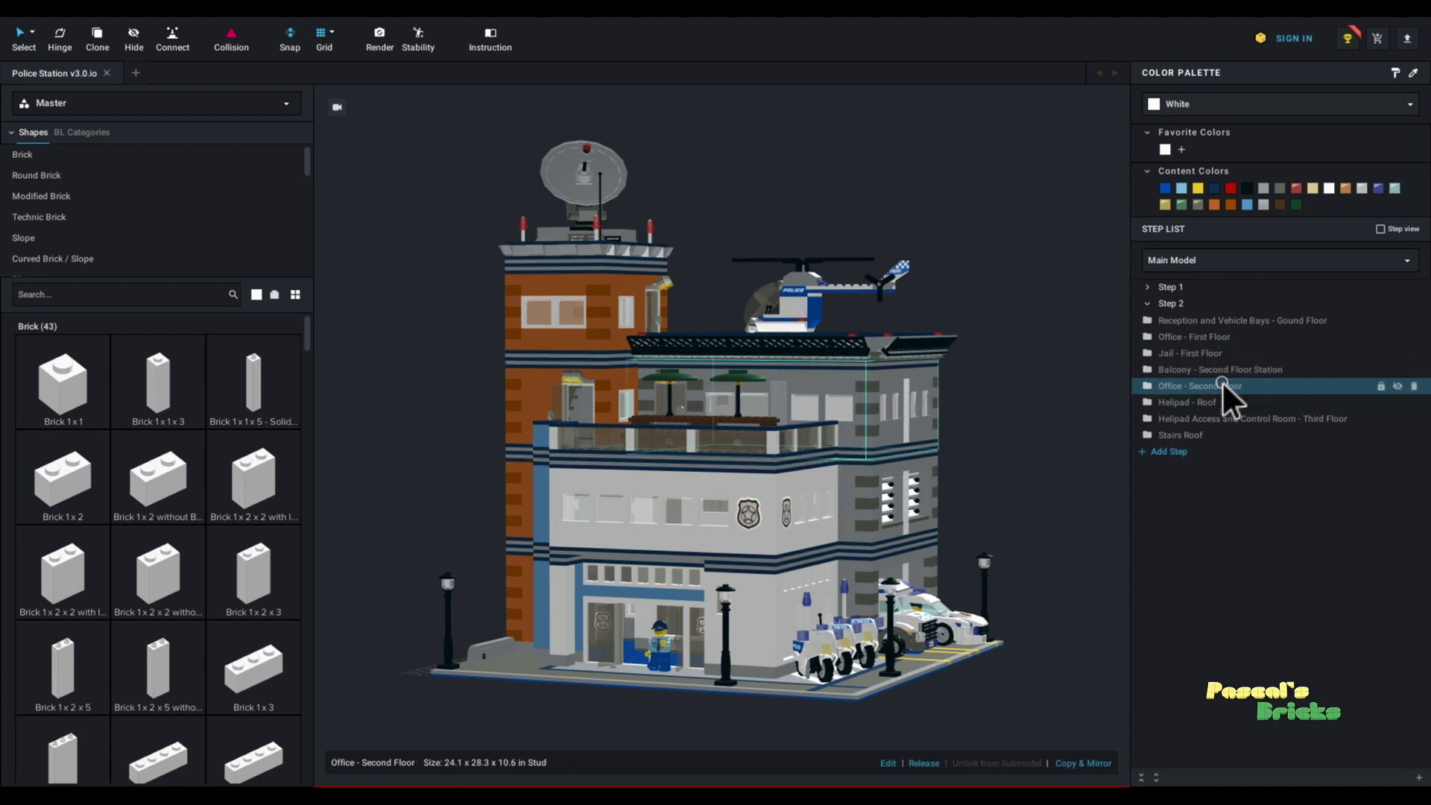
{"action": "left_click", "coordinate": [1253, 397]}
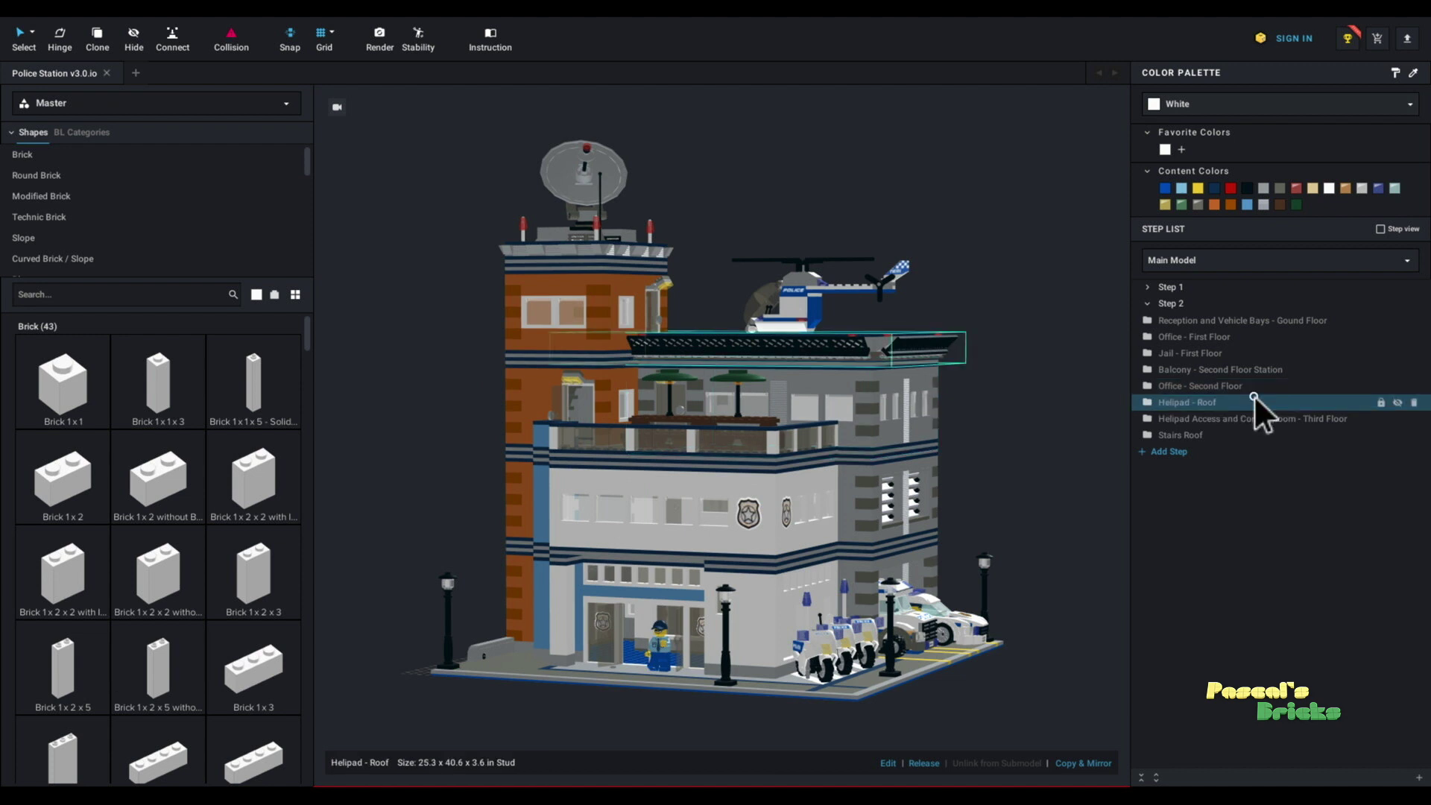
{"action": "left_click", "coordinate": [1236, 414]}
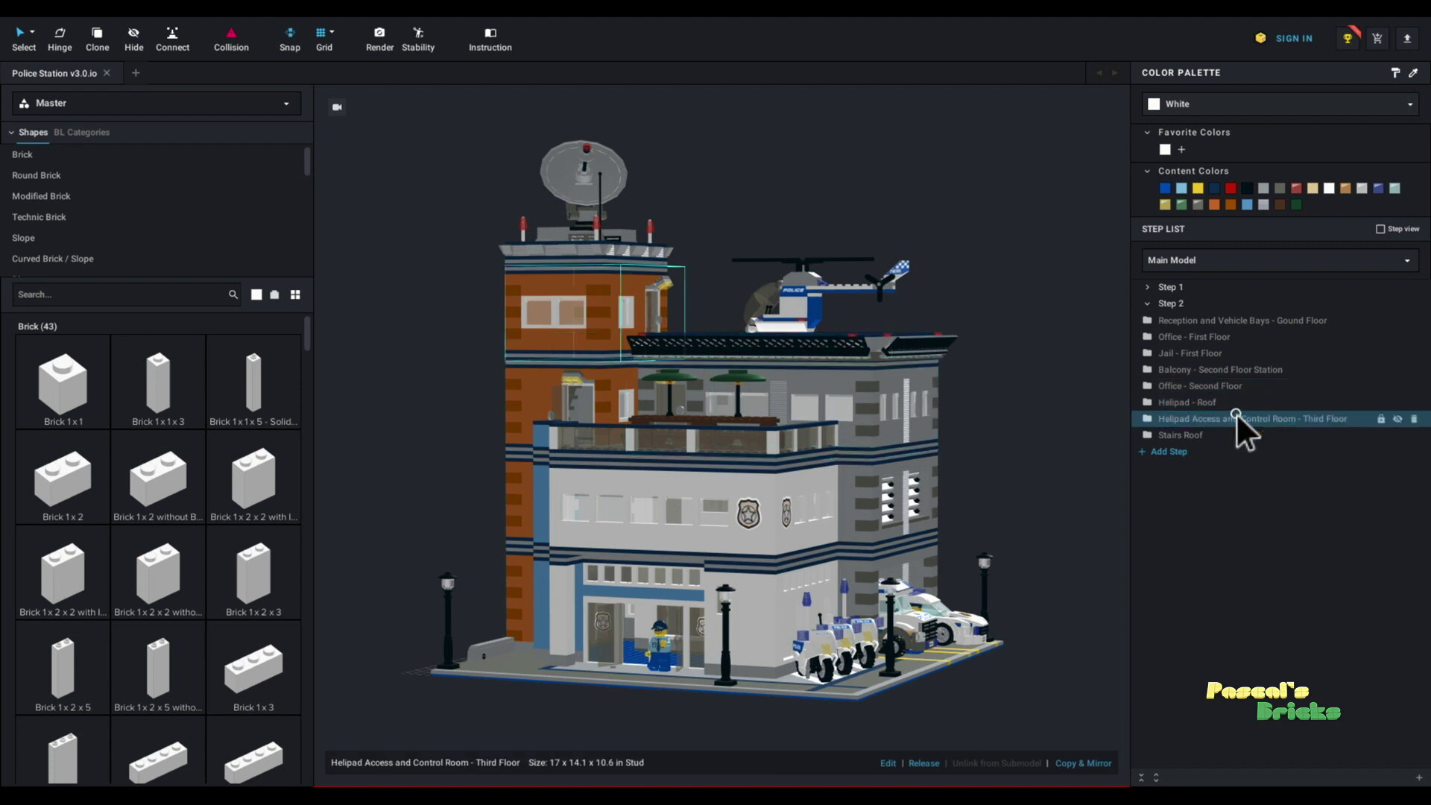
{"action": "left_click", "coordinate": [1200, 434], "text": "shift"}
{"action": "left_click", "coordinate": [1198, 433]}
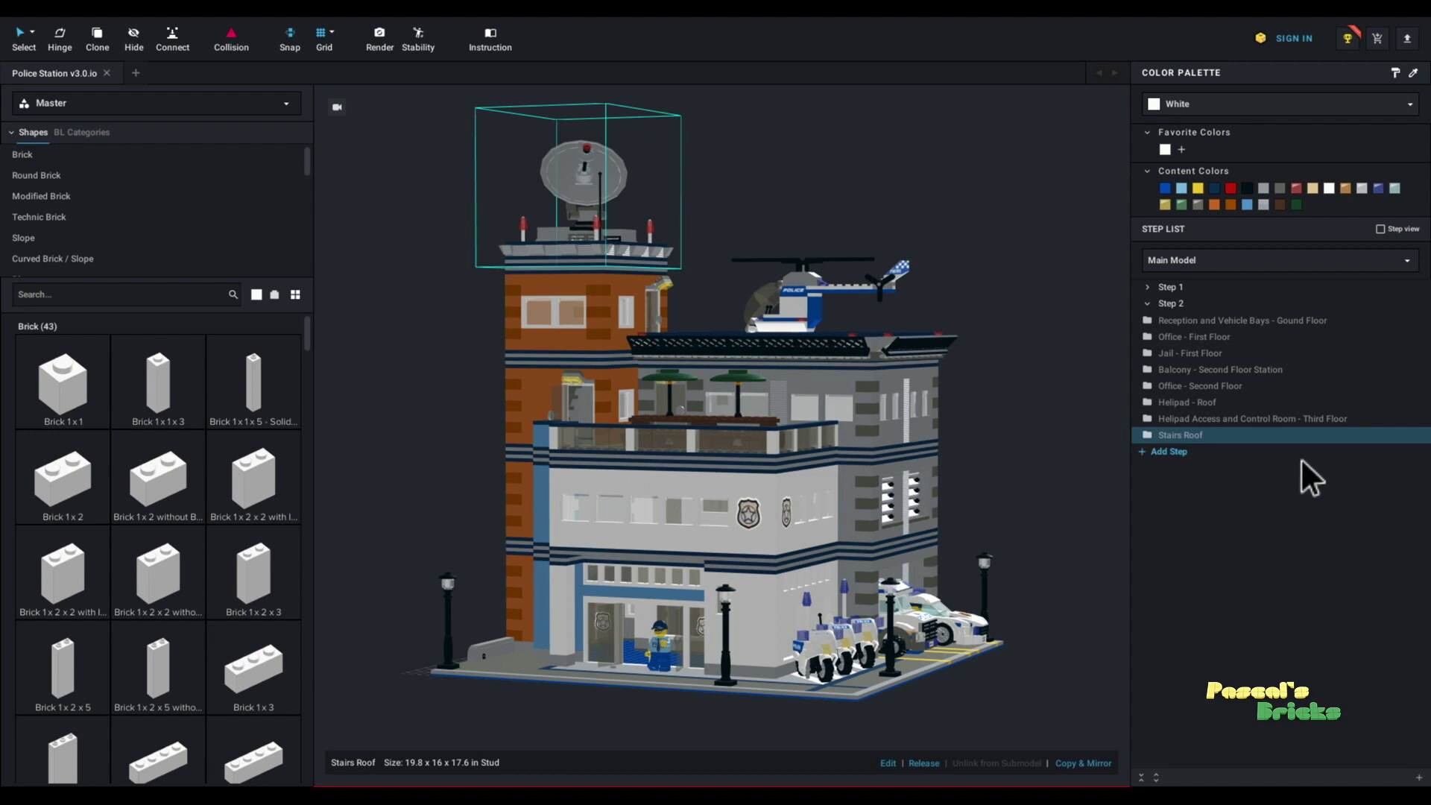
{"action": "left_click", "coordinate": [1044, 387]}
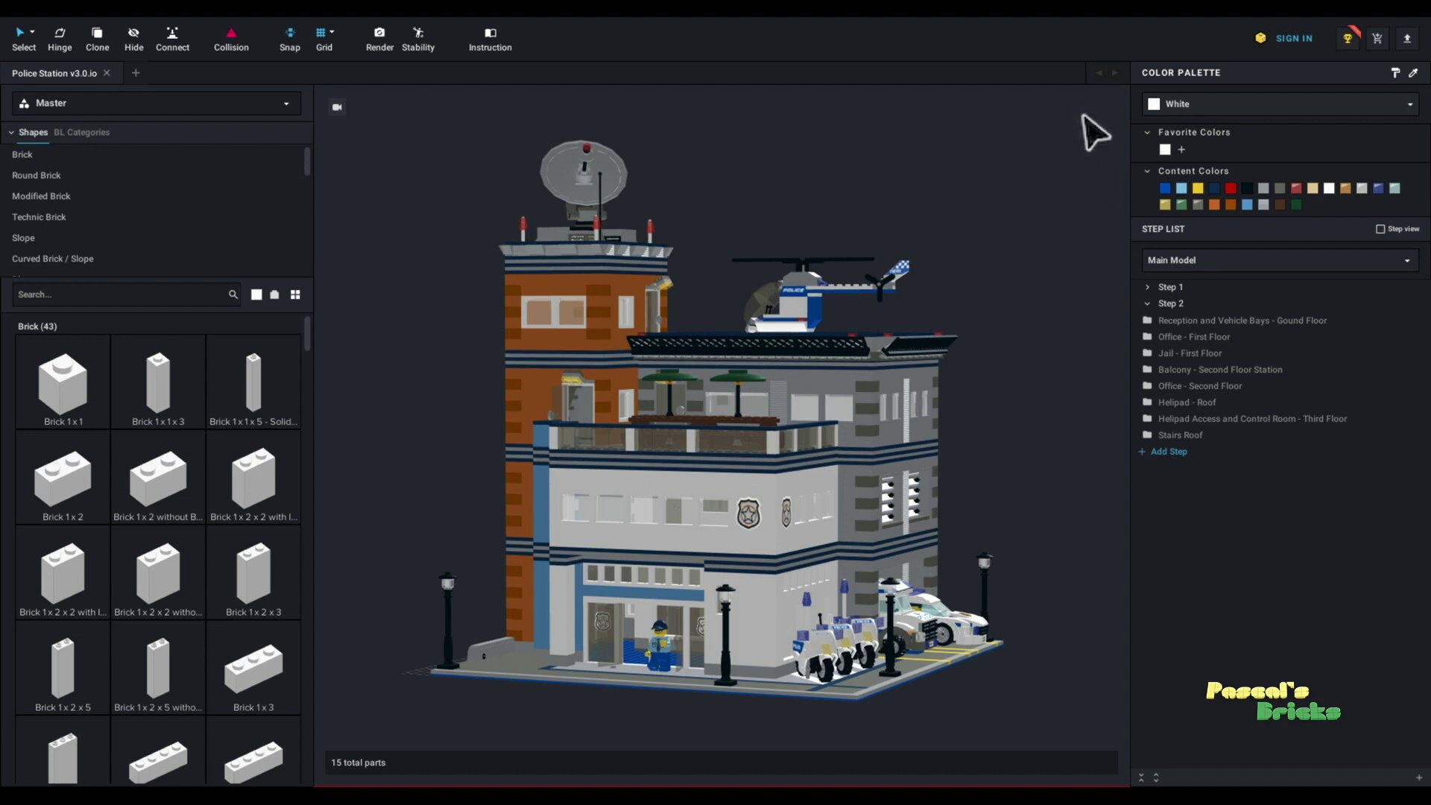
{"action": "left_click_drag", "start_coordinate": [1085, 117], "coordinate": [440, 497]}
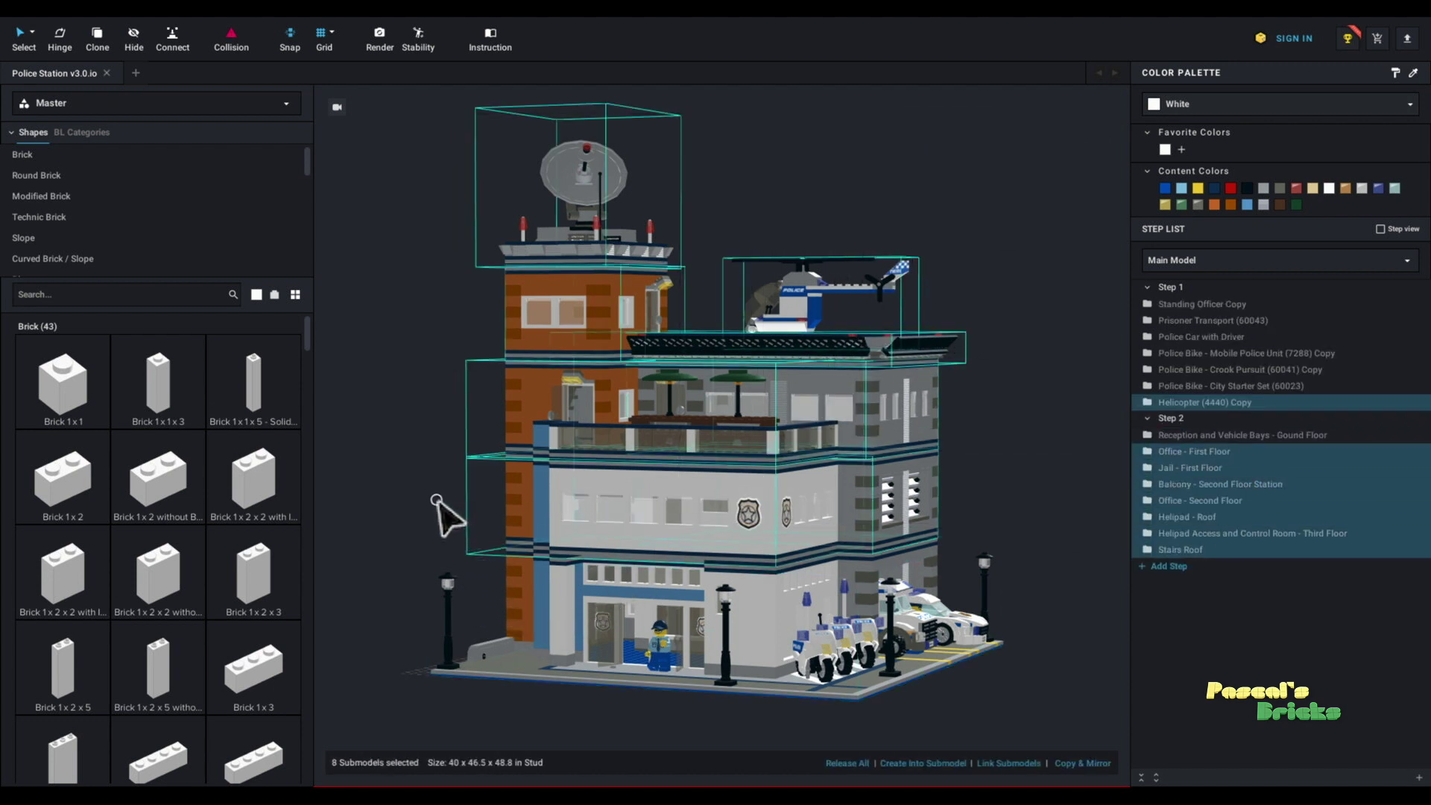
{"action": "right_click", "coordinate": [633, 508]}
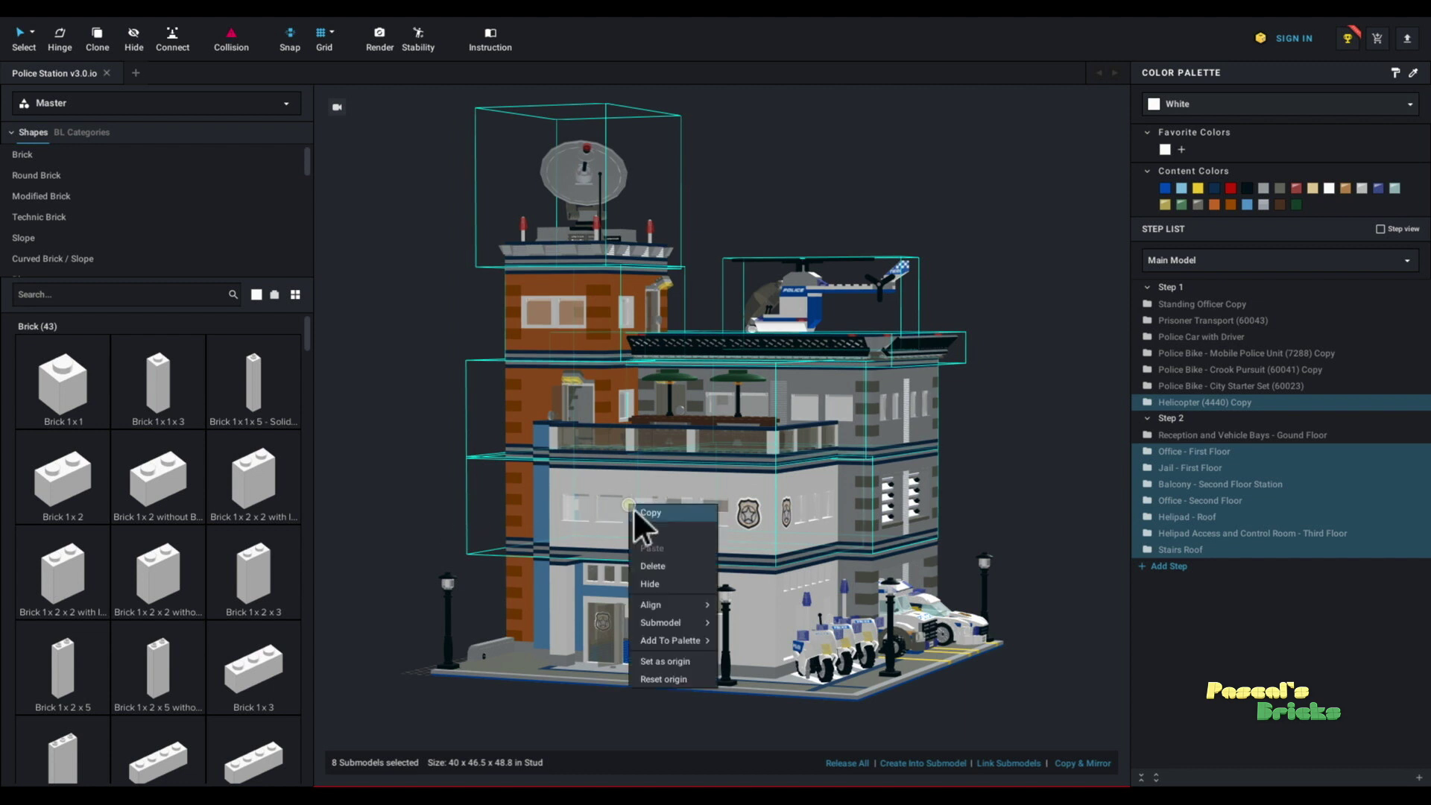
{"action": "left_click", "coordinate": [674, 584]}
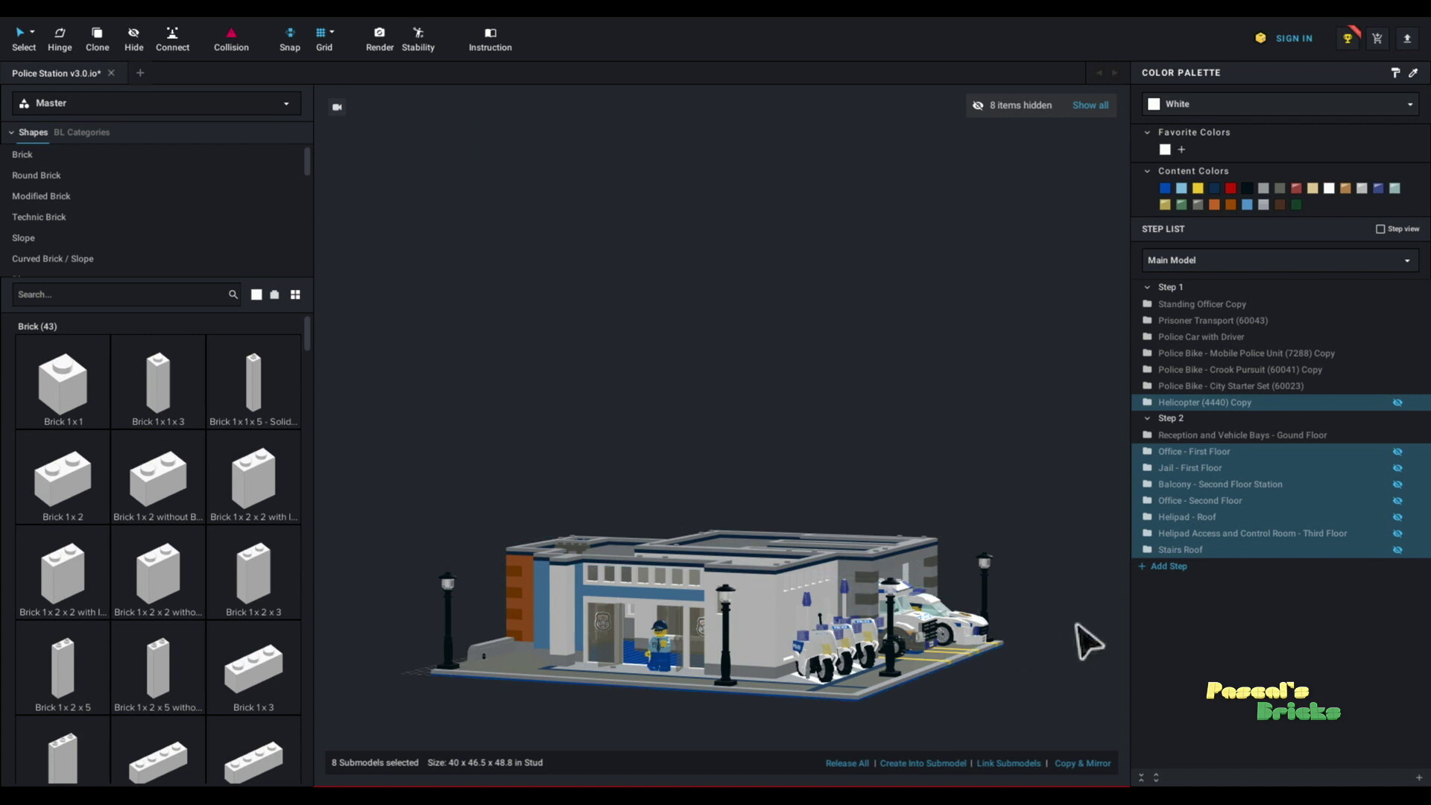
{"action": "left_click", "coordinate": [1211, 303]}
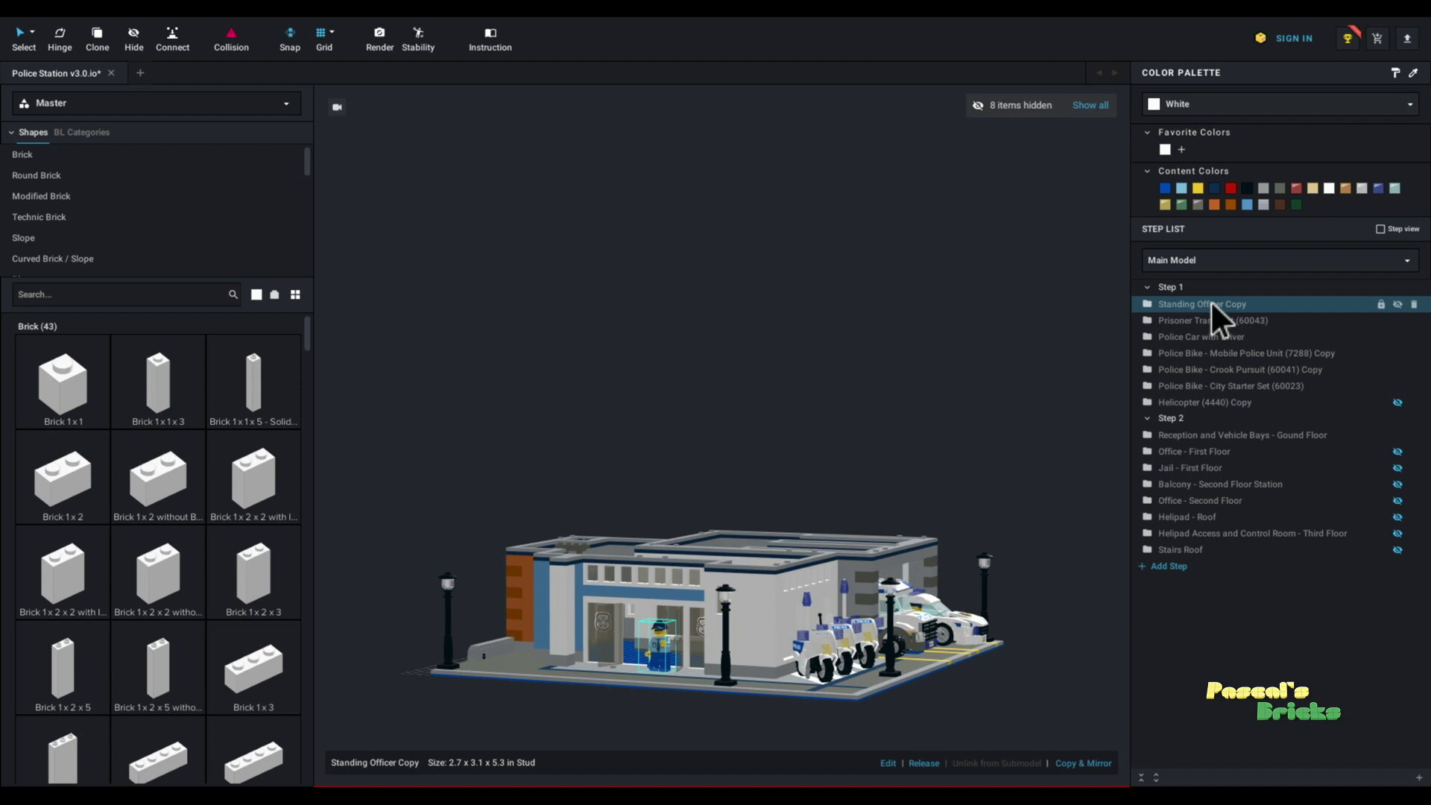
{"action": "left_click", "coordinate": [1200, 401], "text": "shift"}
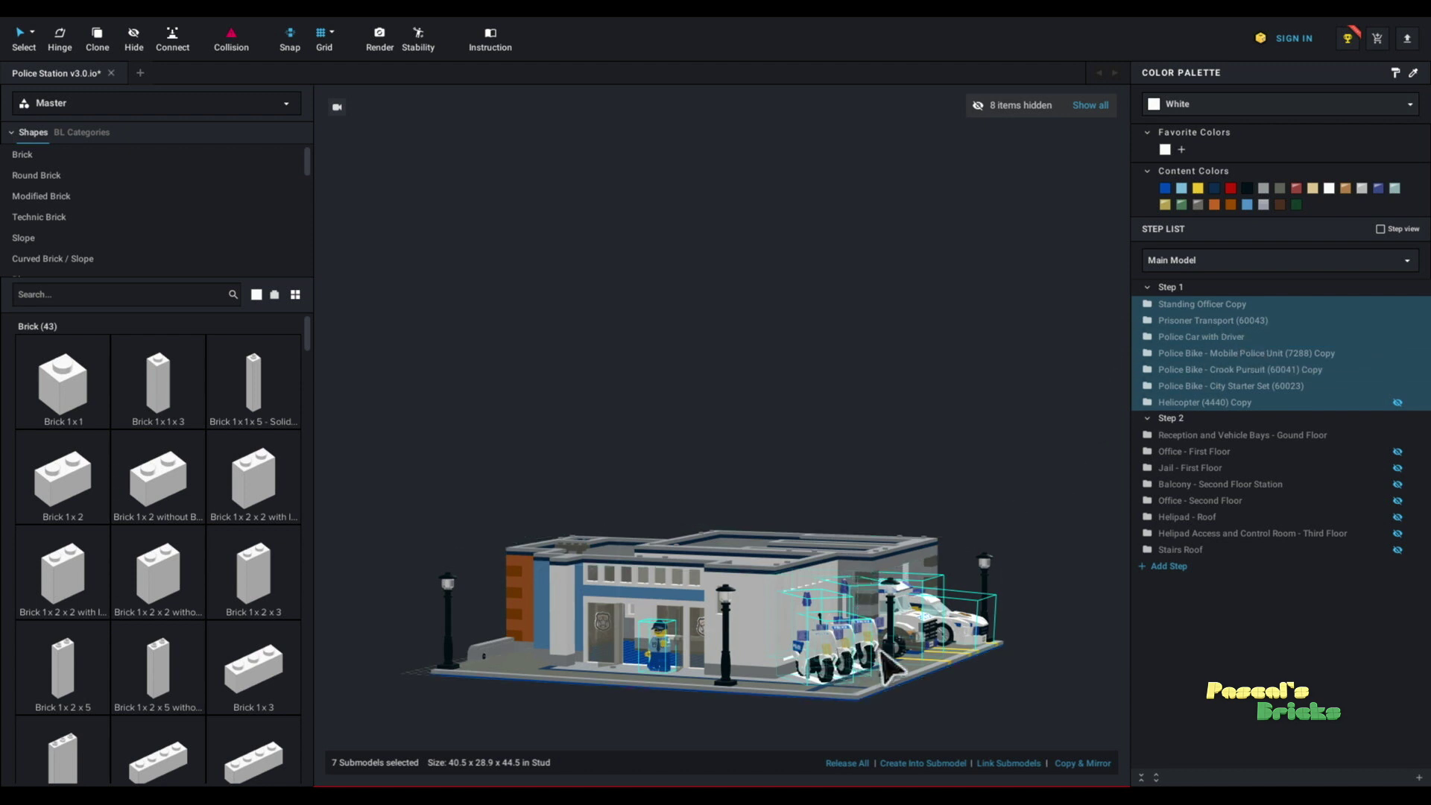
{"action": "right_click", "coordinate": [960, 631]}
{"action": "left_click", "coordinate": [983, 660]}
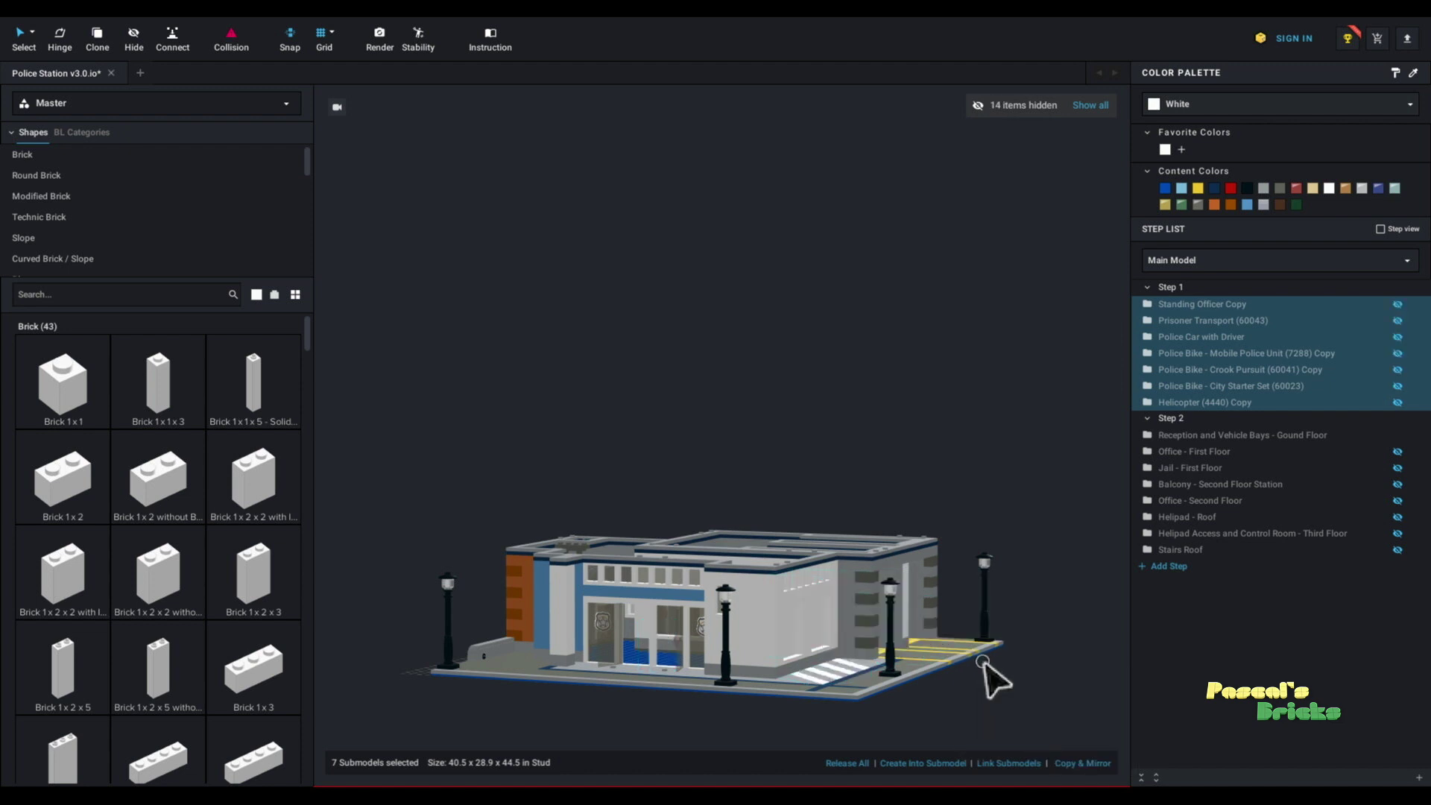
{"action": "left_click", "coordinate": [1043, 470]}
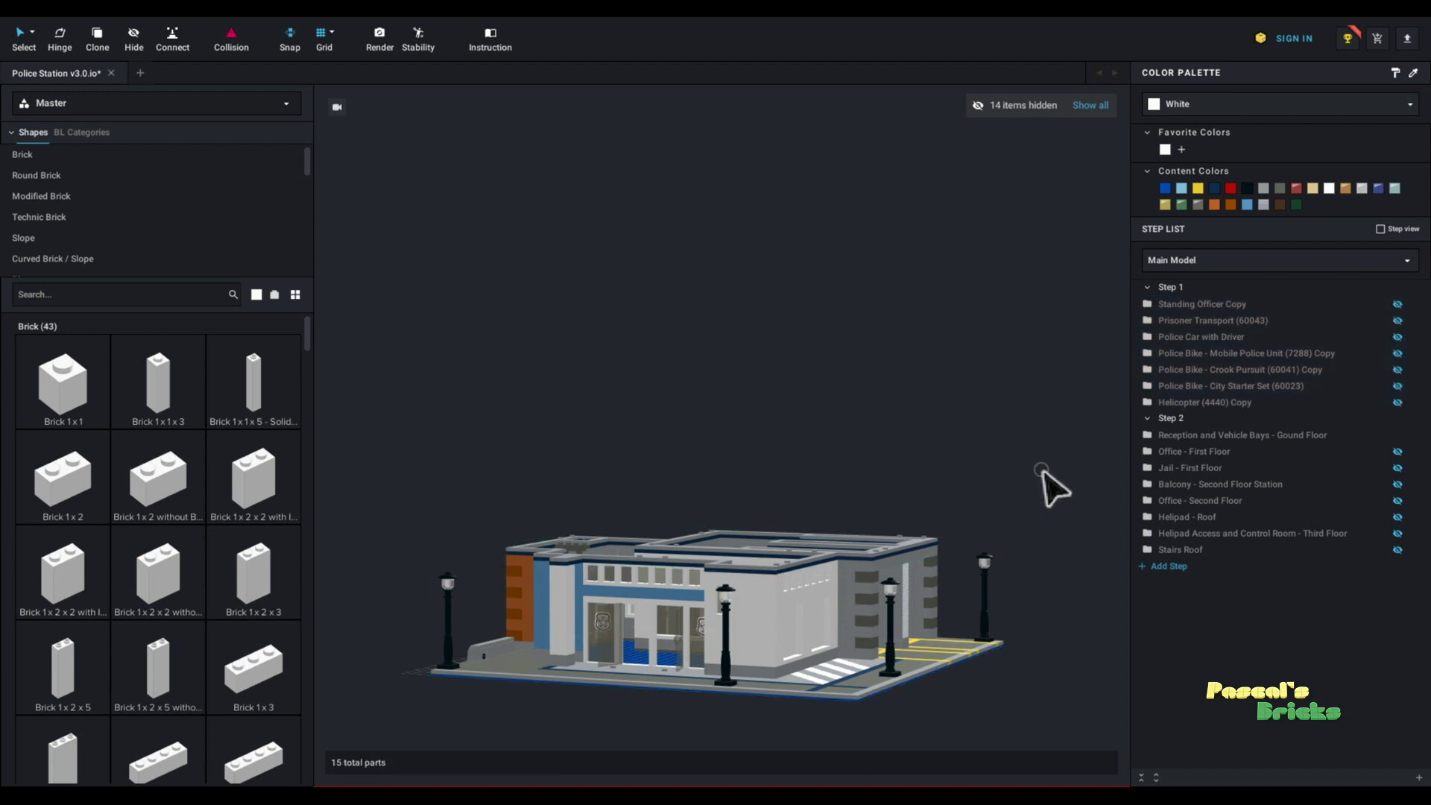
{"action": "left_click", "coordinate": [1398, 304]}
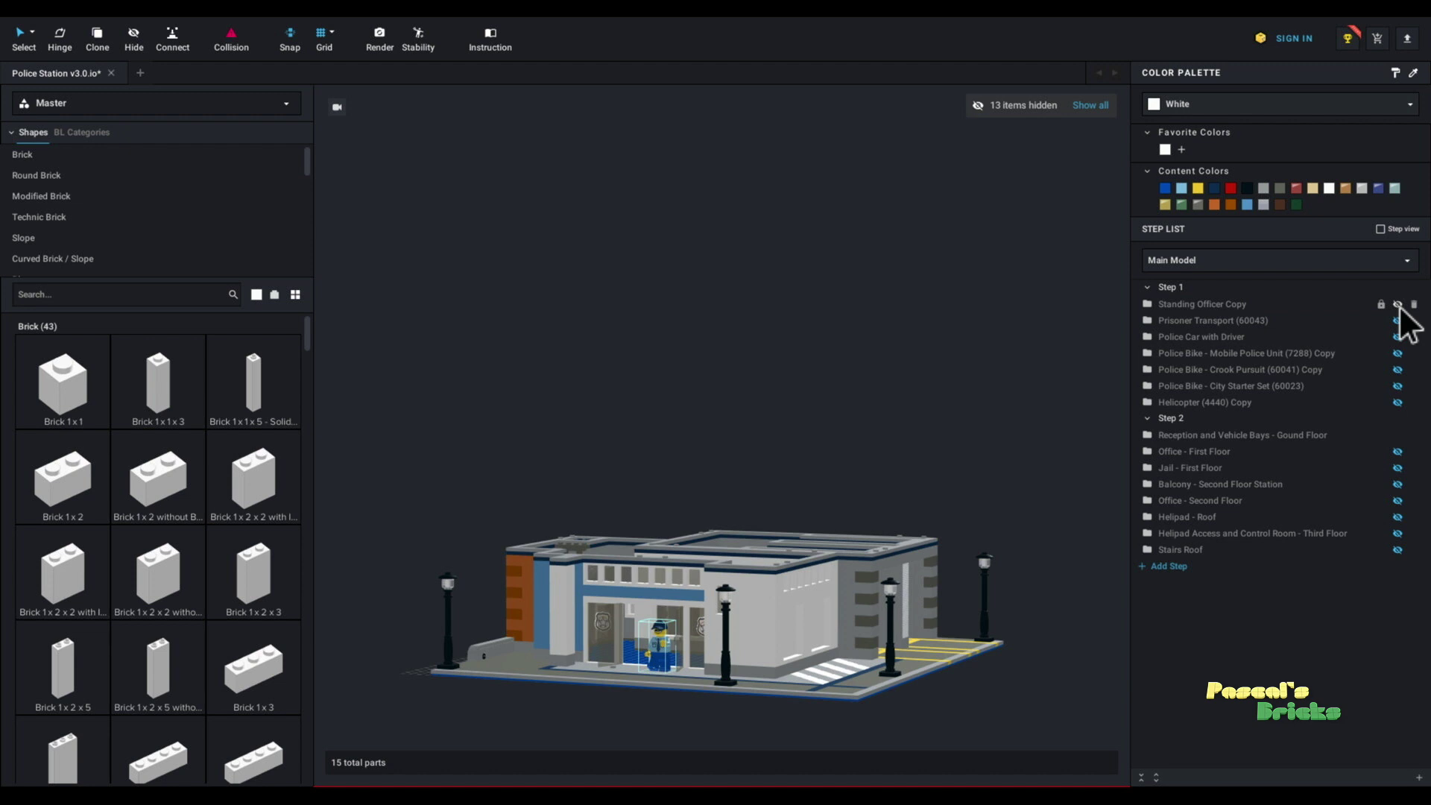
{"action": "left_click", "coordinate": [1398, 305]}
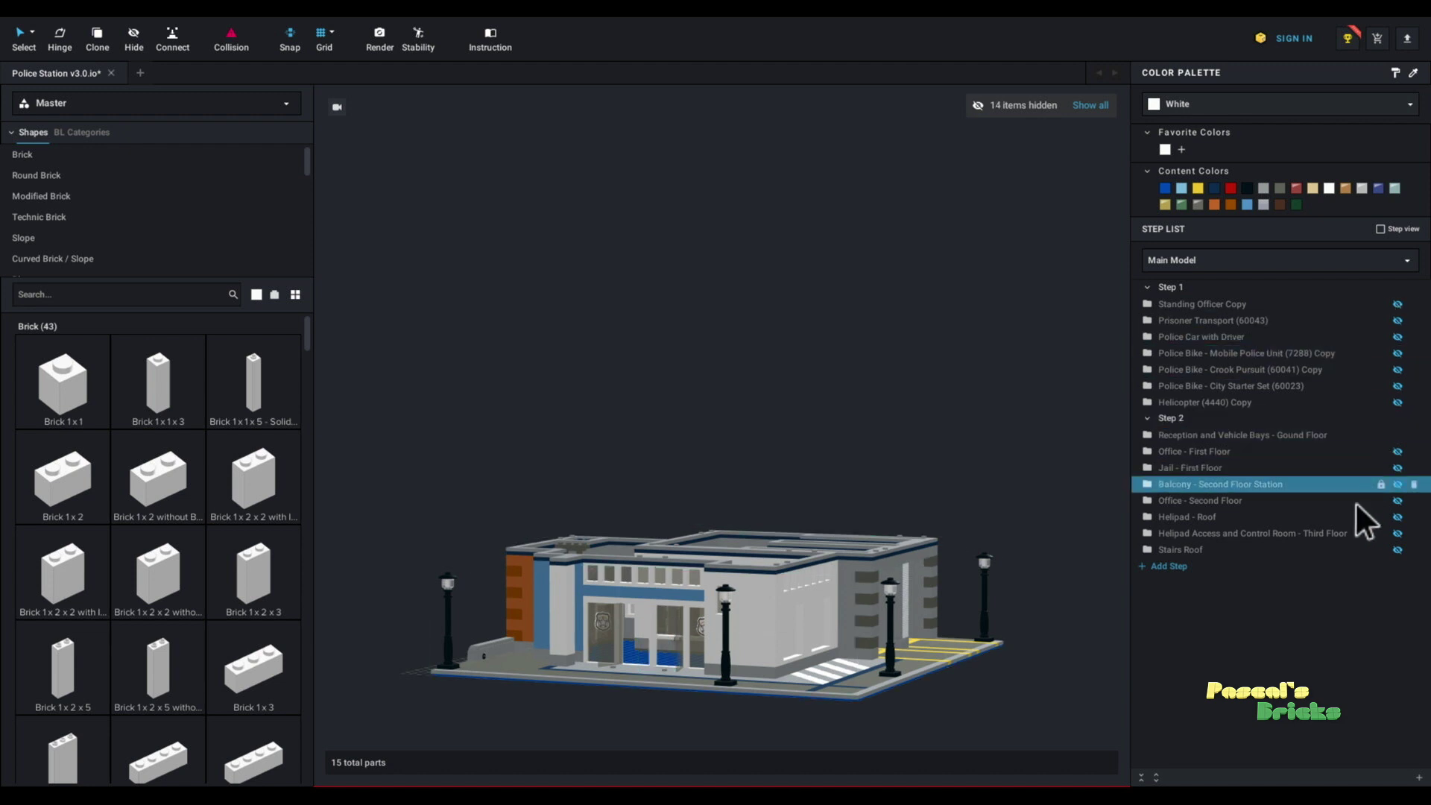
{"action": "right_click_drag", "start_coordinate": [1033, 507], "coordinate": [1034, 537]}
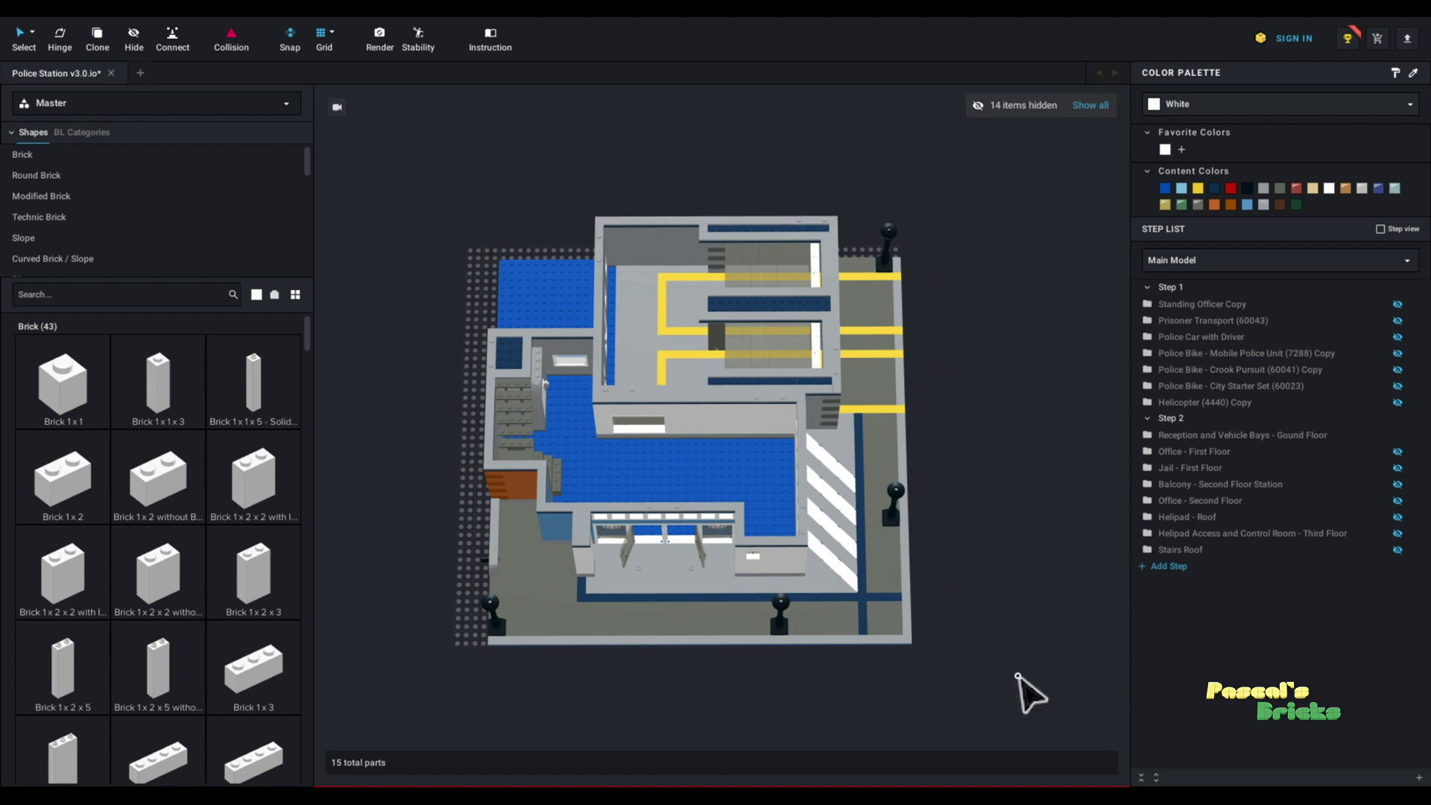
Step: Release the ground-floor submodel into loose parts via Submodel > Release, then deselect
{"action": "right_click", "coordinate": [837, 565]}
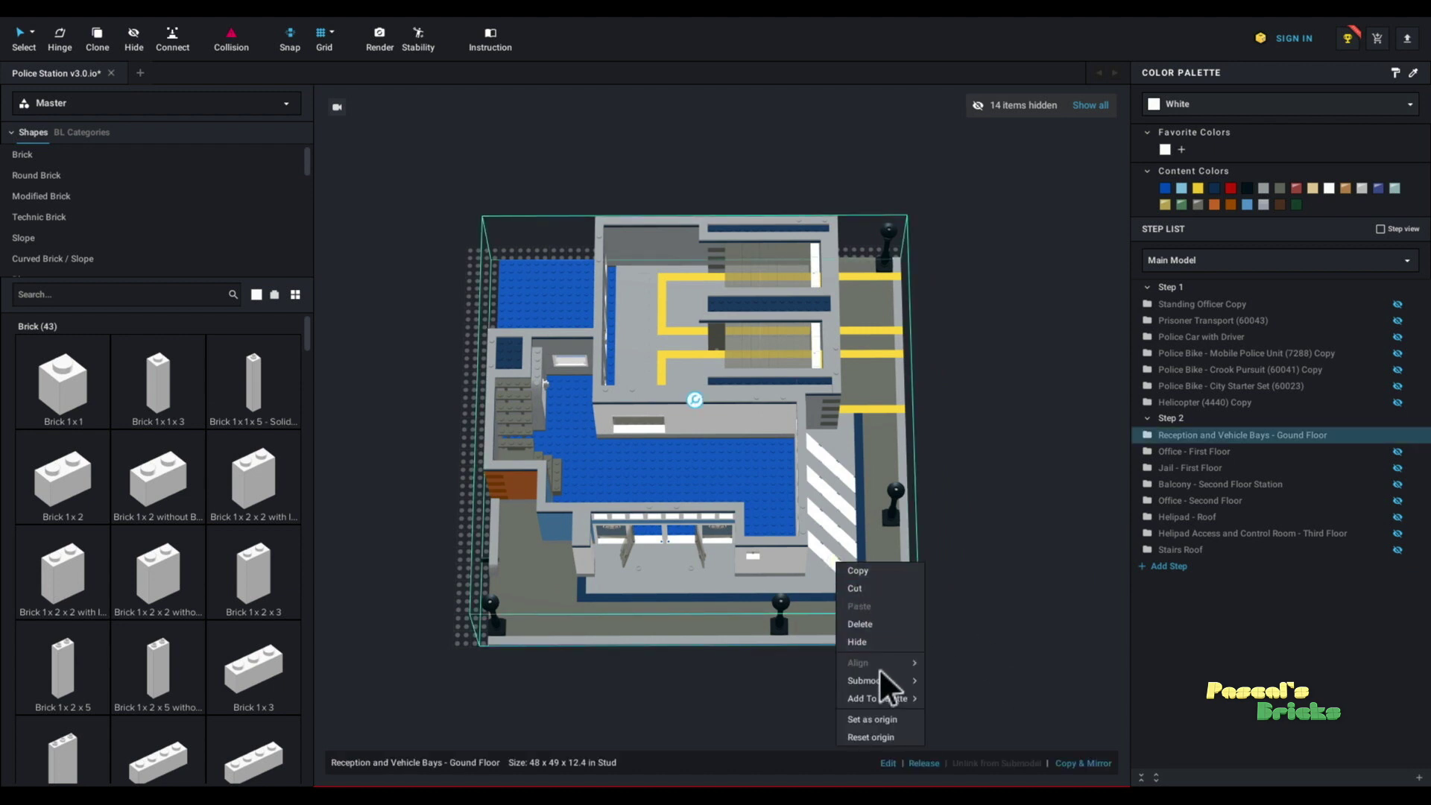
{"action": "mouse_move", "coordinate": [879, 680]}
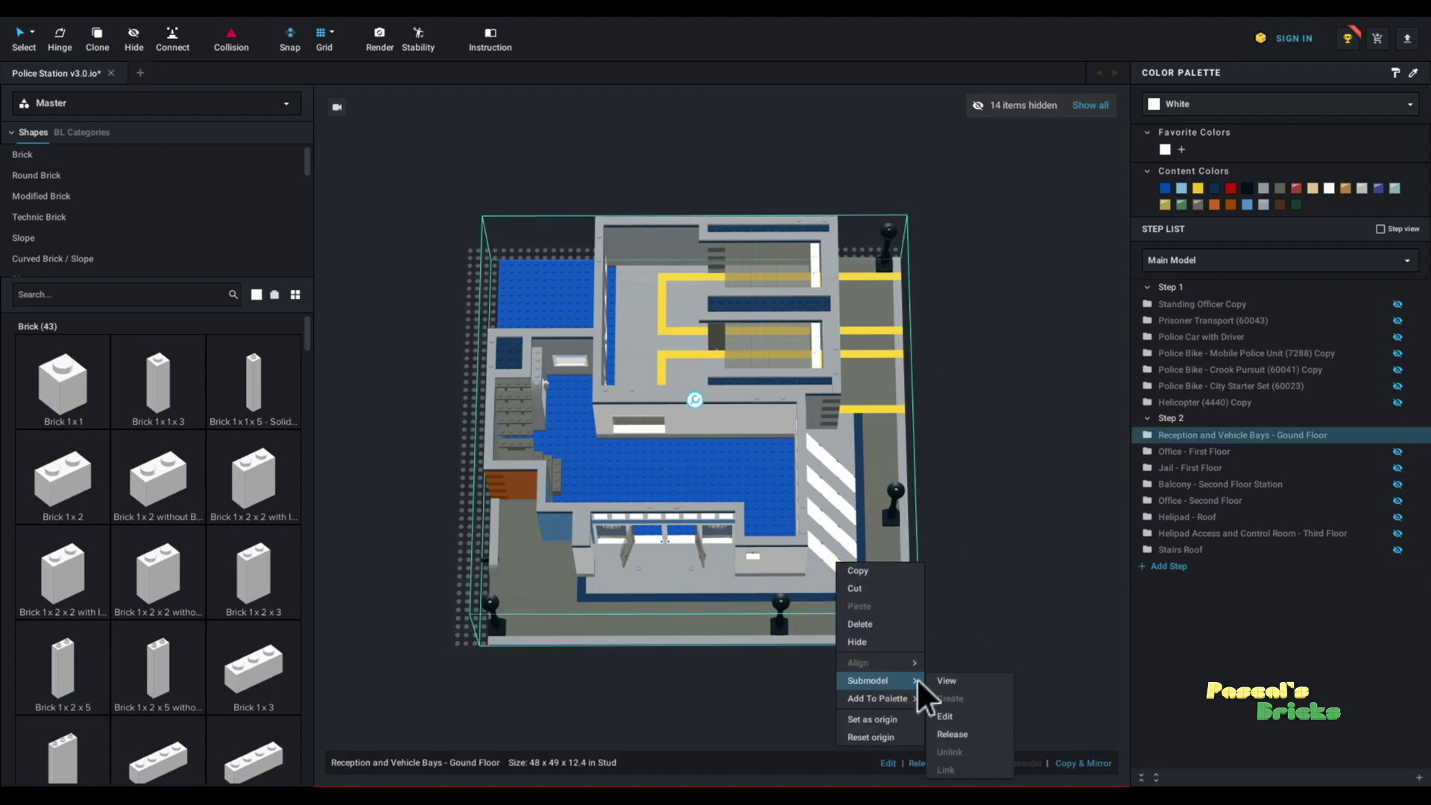
{"action": "left_click", "coordinate": [966, 733]}
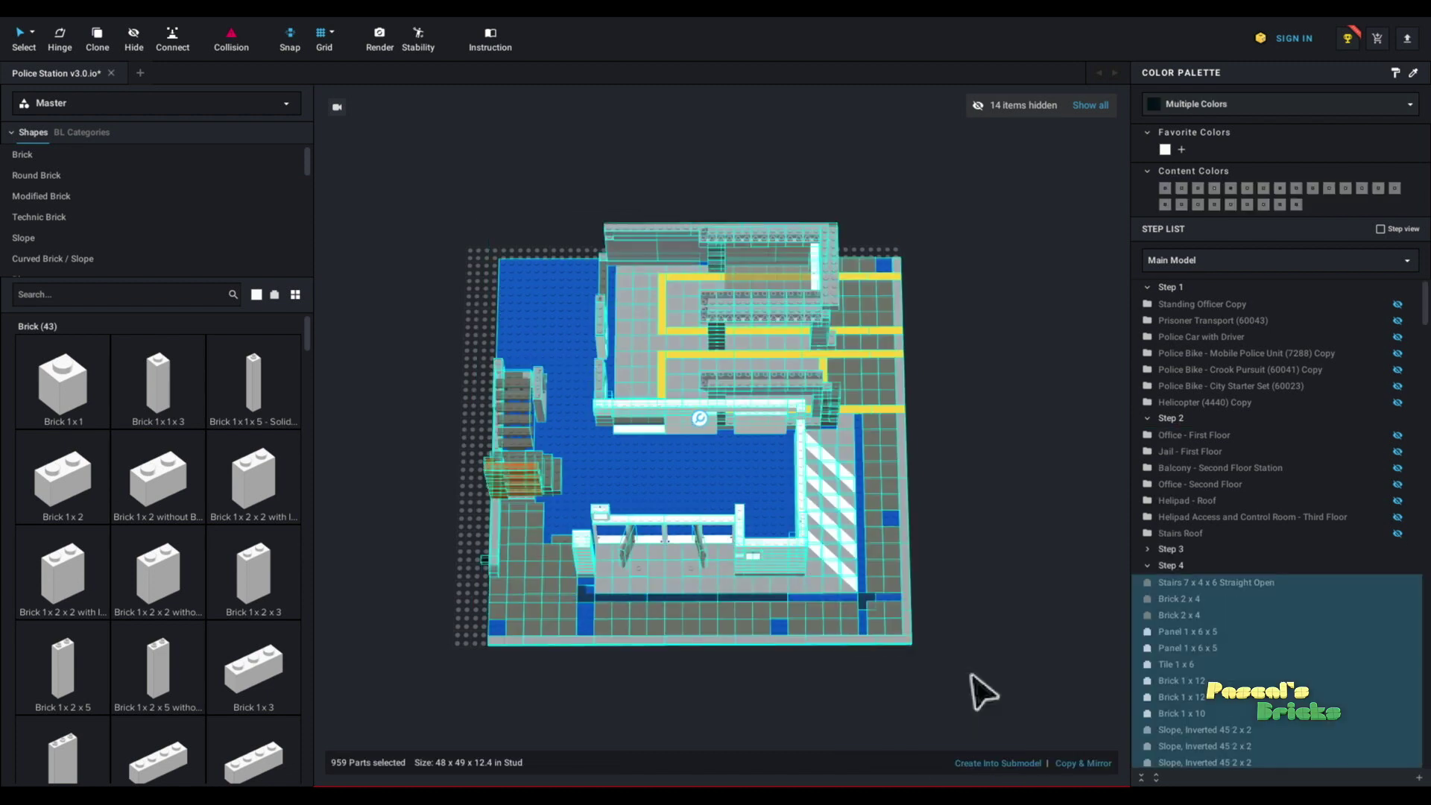
{"action": "left_click", "coordinate": [979, 669]}
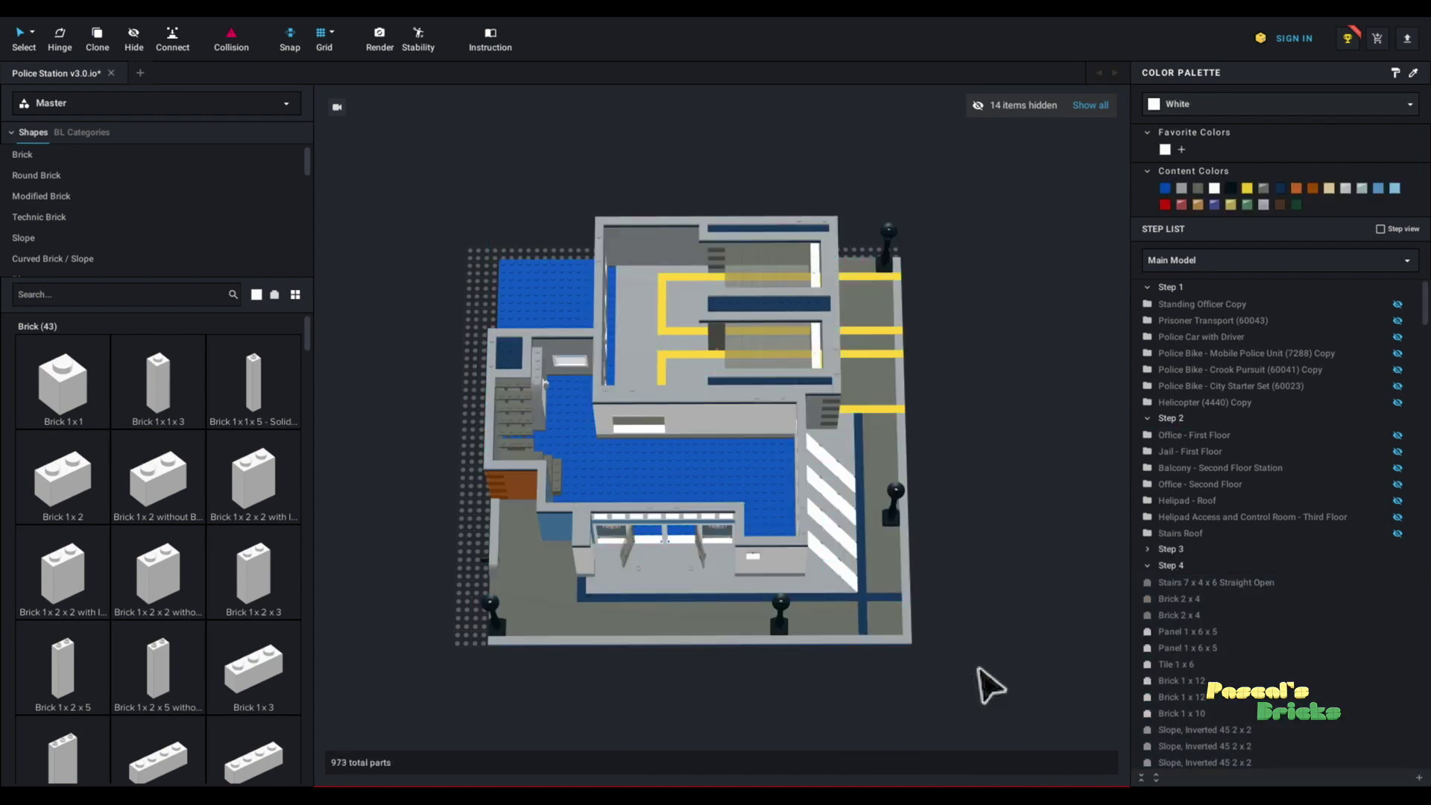
{"action": "right_click_drag", "start_coordinate": [979, 669], "coordinate": [978, 663]}
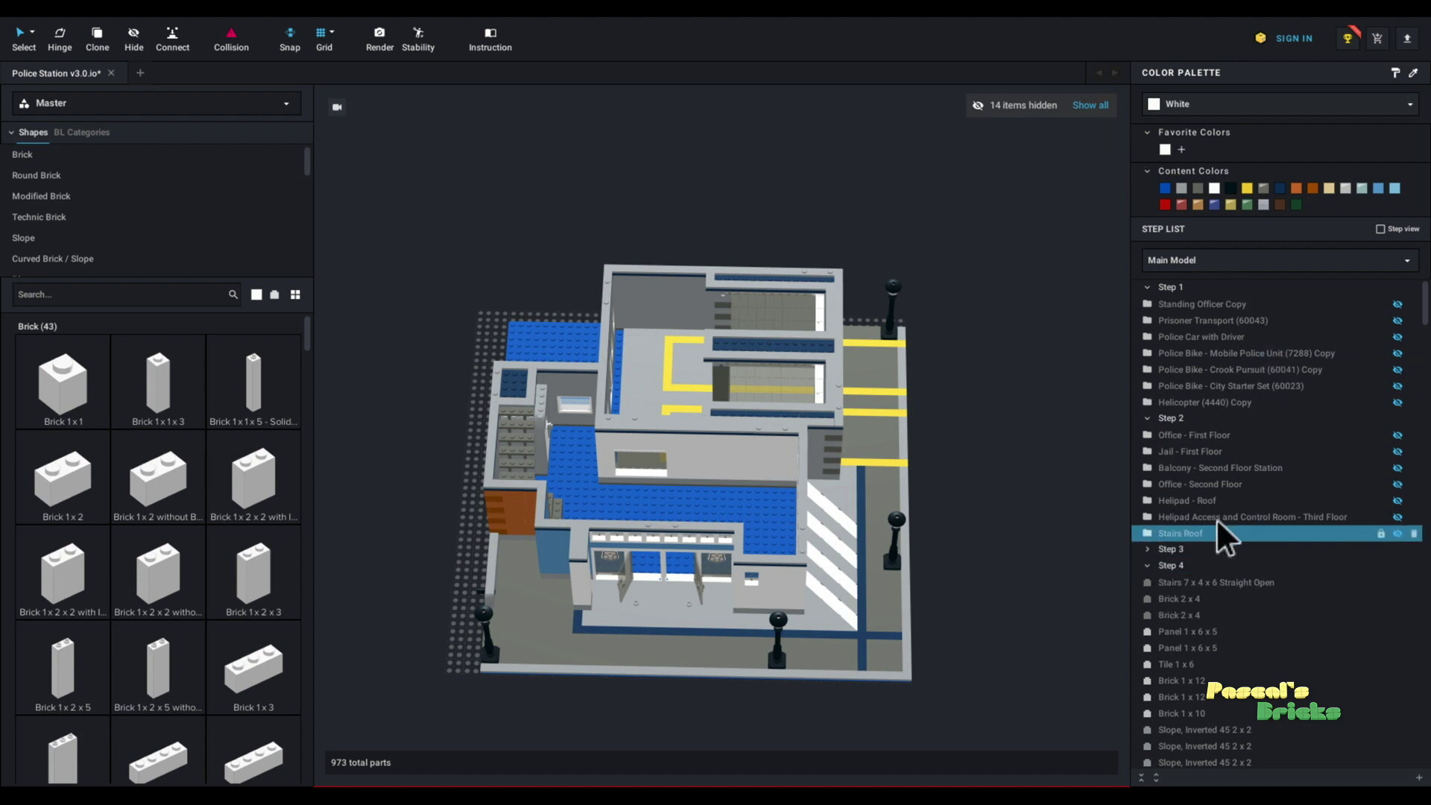
Step: Expand Step 3 and scroll through its released ground-floor parts
{"action": "left_click", "coordinate": [1148, 548]}
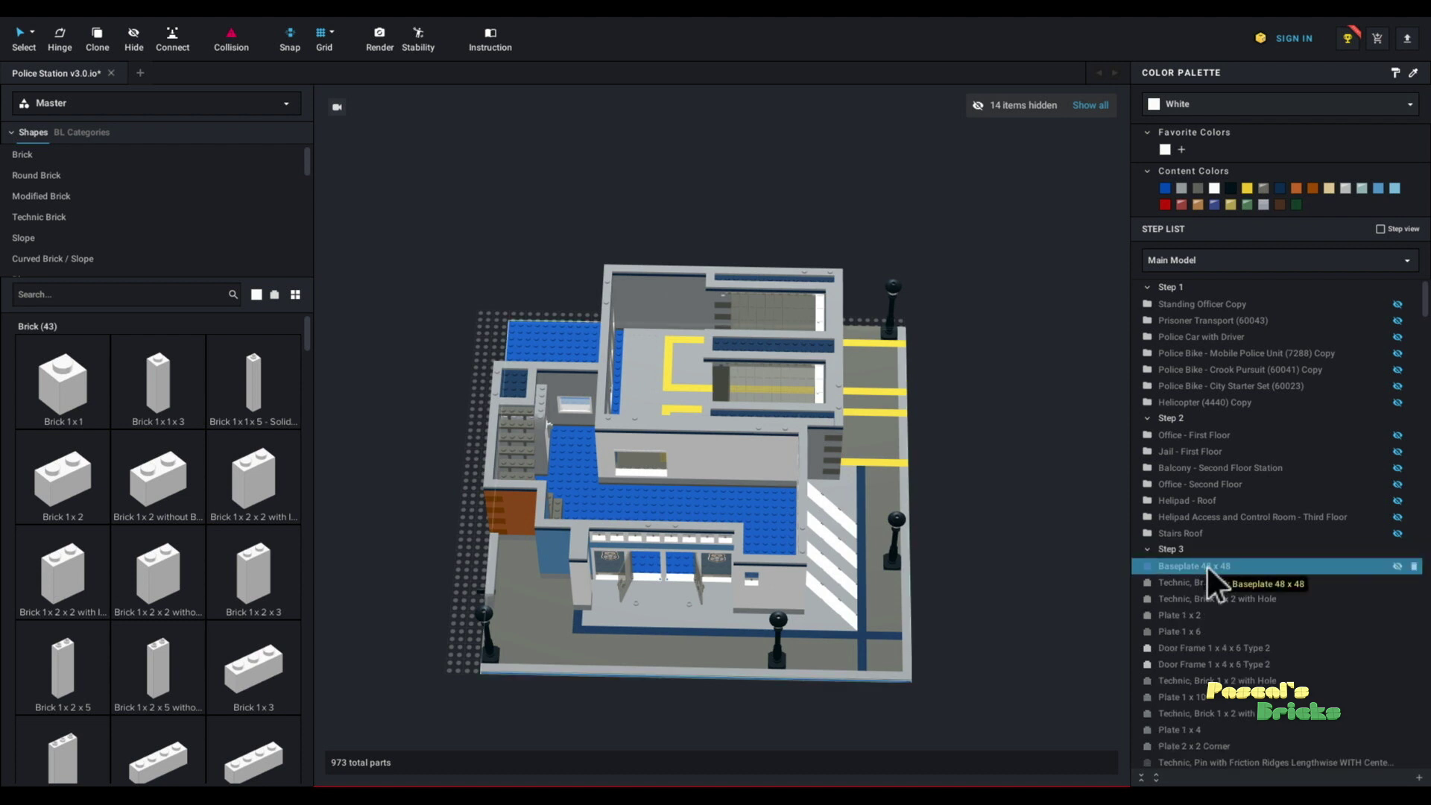
{"action": "scroll", "coordinate": [1206, 565], "scroll_direction": "down", "scroll_amount": 5}
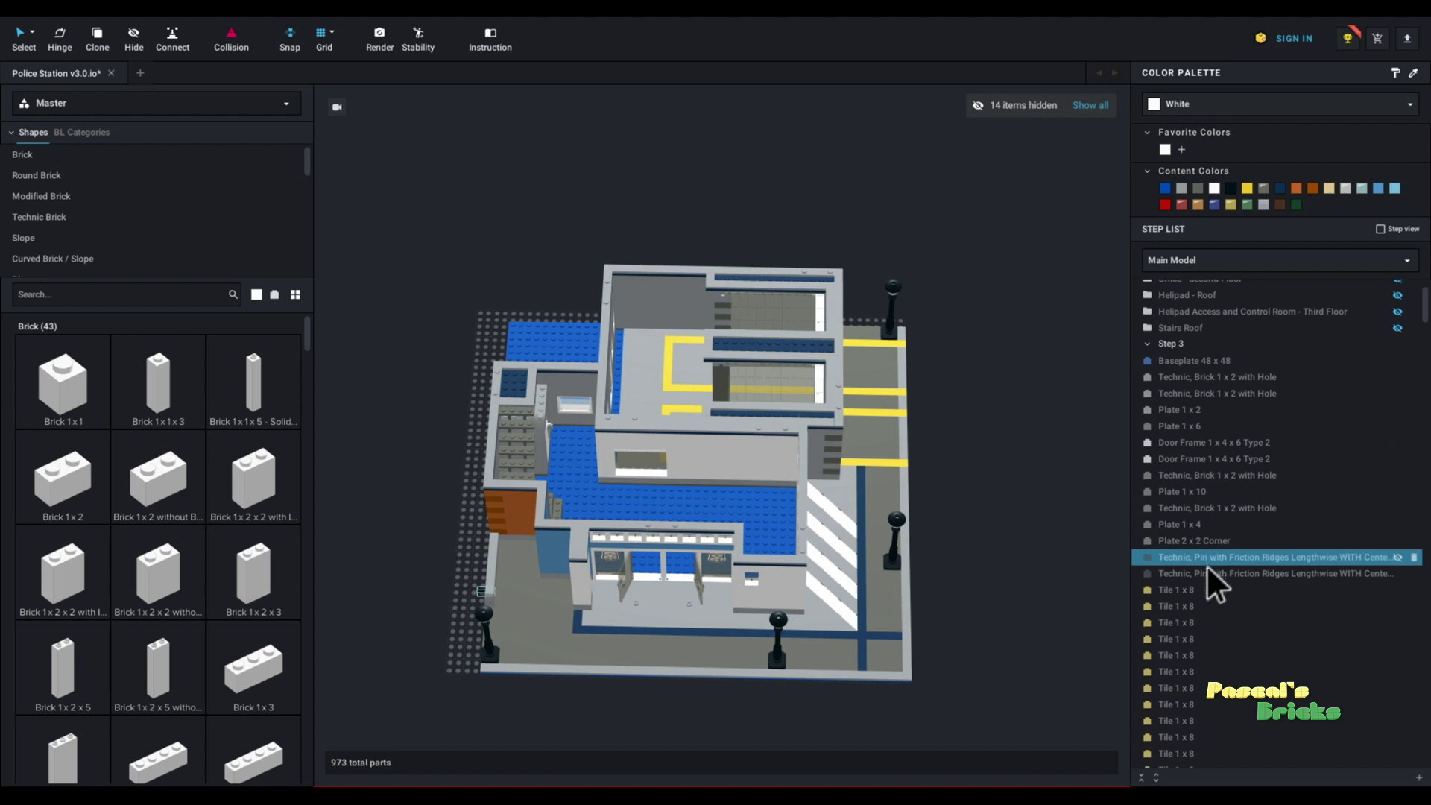
{"action": "scroll", "coordinate": [1206, 565], "scroll_direction": "down", "scroll_amount": 8}
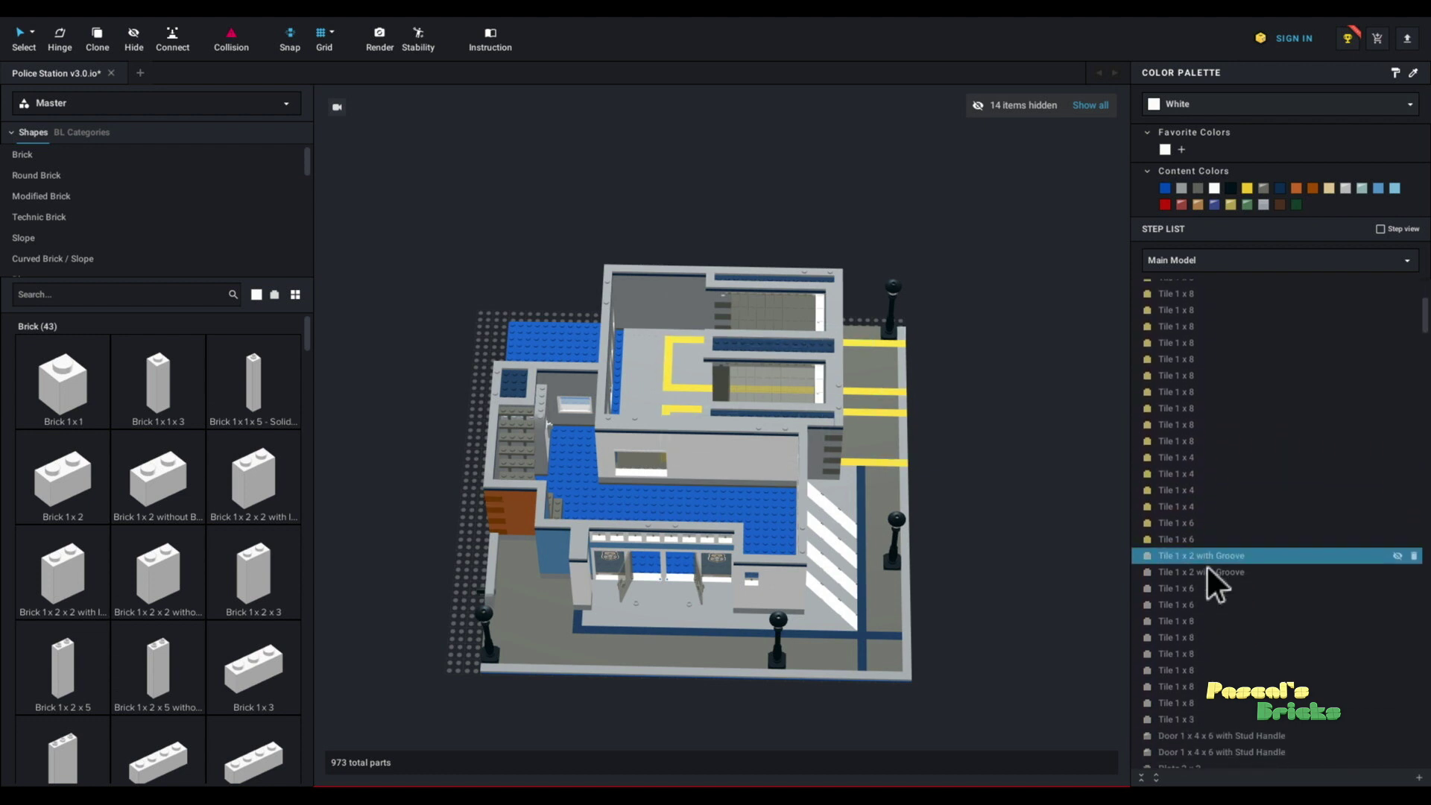
{"action": "scroll", "coordinate": [1206, 565], "scroll_direction": "down", "scroll_amount": 7}
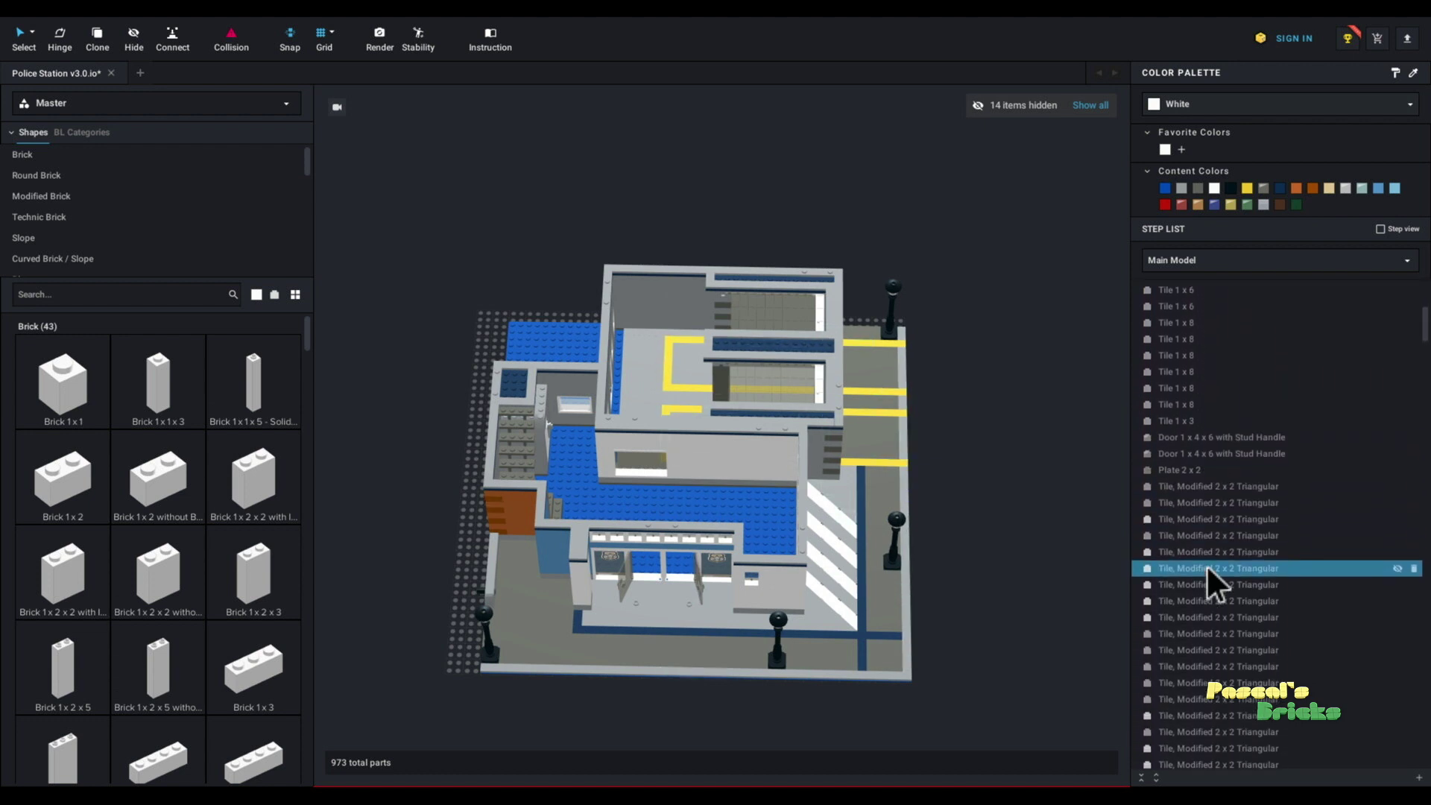
{"action": "scroll", "coordinate": [1206, 565], "scroll_direction": "down", "scroll_amount": 5}
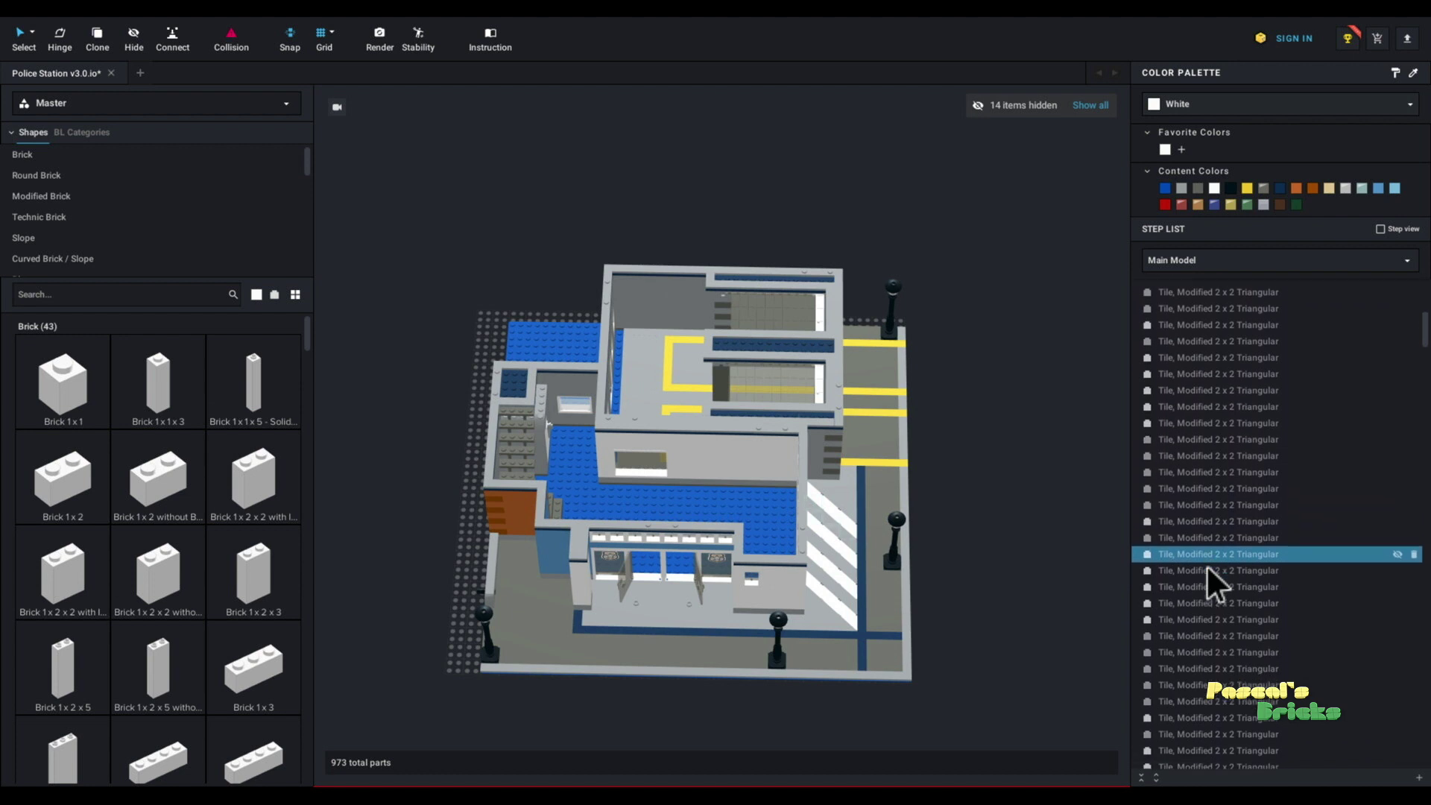
{"action": "scroll", "coordinate": [1206, 565], "scroll_direction": "down", "scroll_amount": 5}
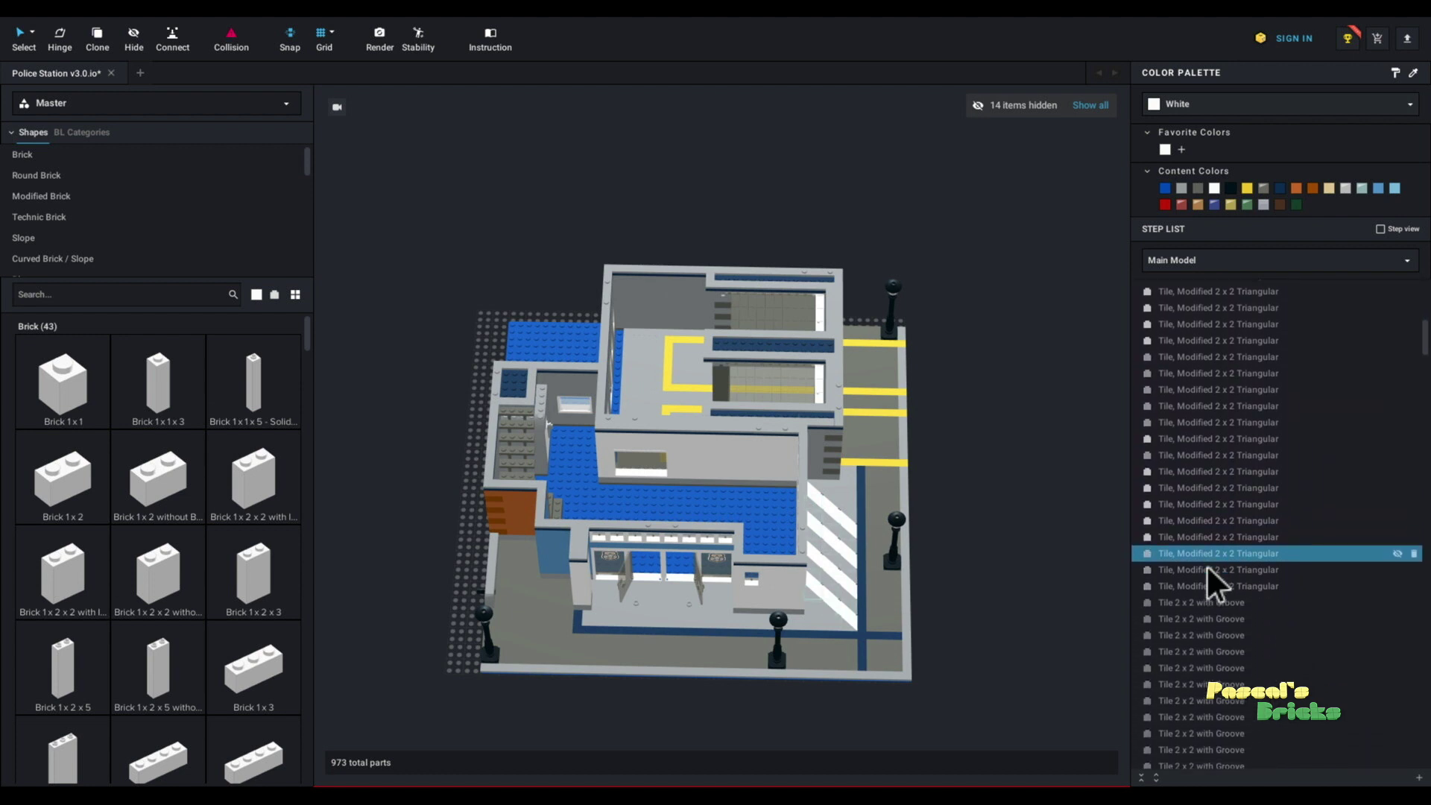
{"action": "scroll", "coordinate": [1206, 565], "scroll_direction": "down", "scroll_amount": 4}
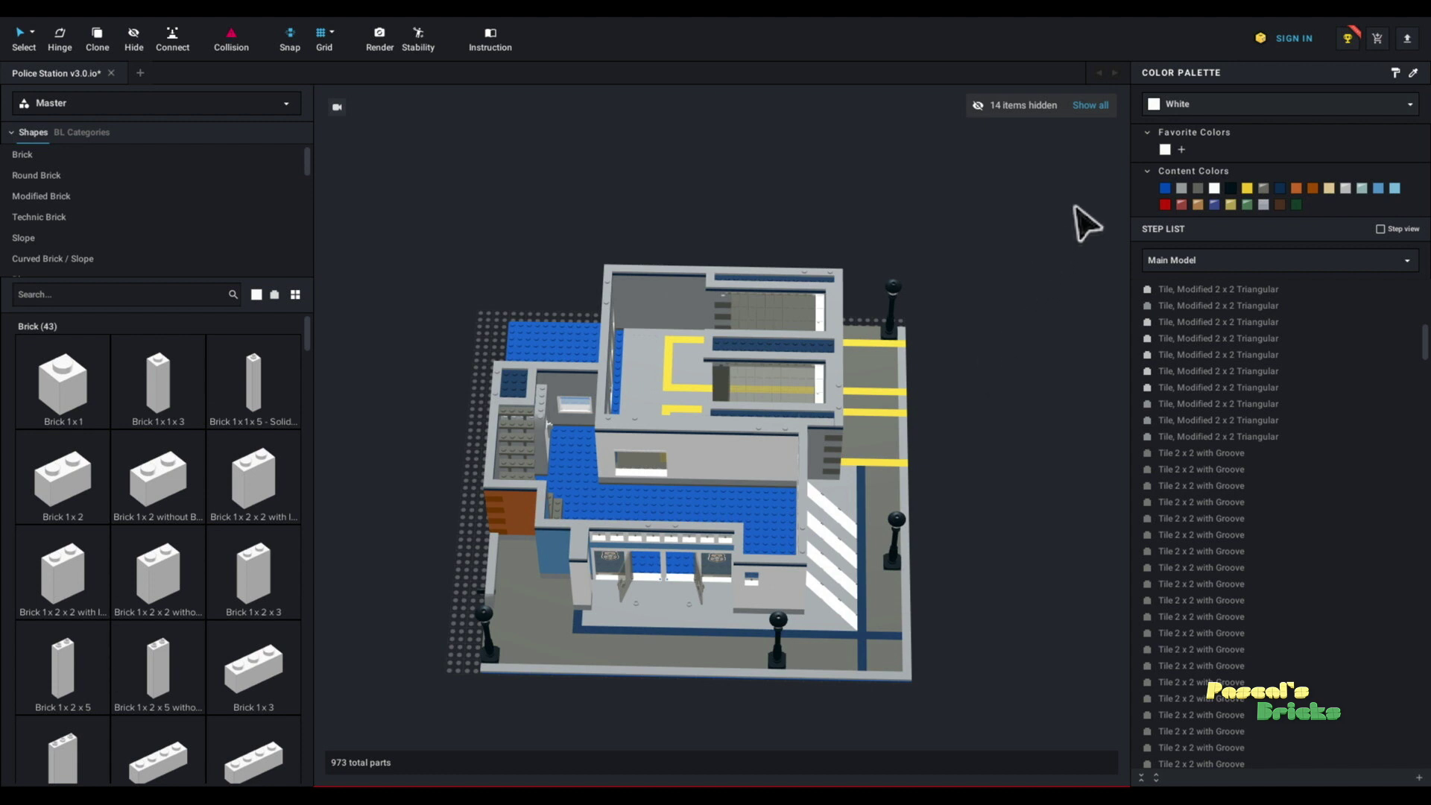
Step: Box-select all ground-floor parts and create a submodel named 'Reception and Vehicle Bays - Ground Floor'
{"action": "left_click_drag", "start_coordinate": [1057, 196], "coordinate": [393, 709]}
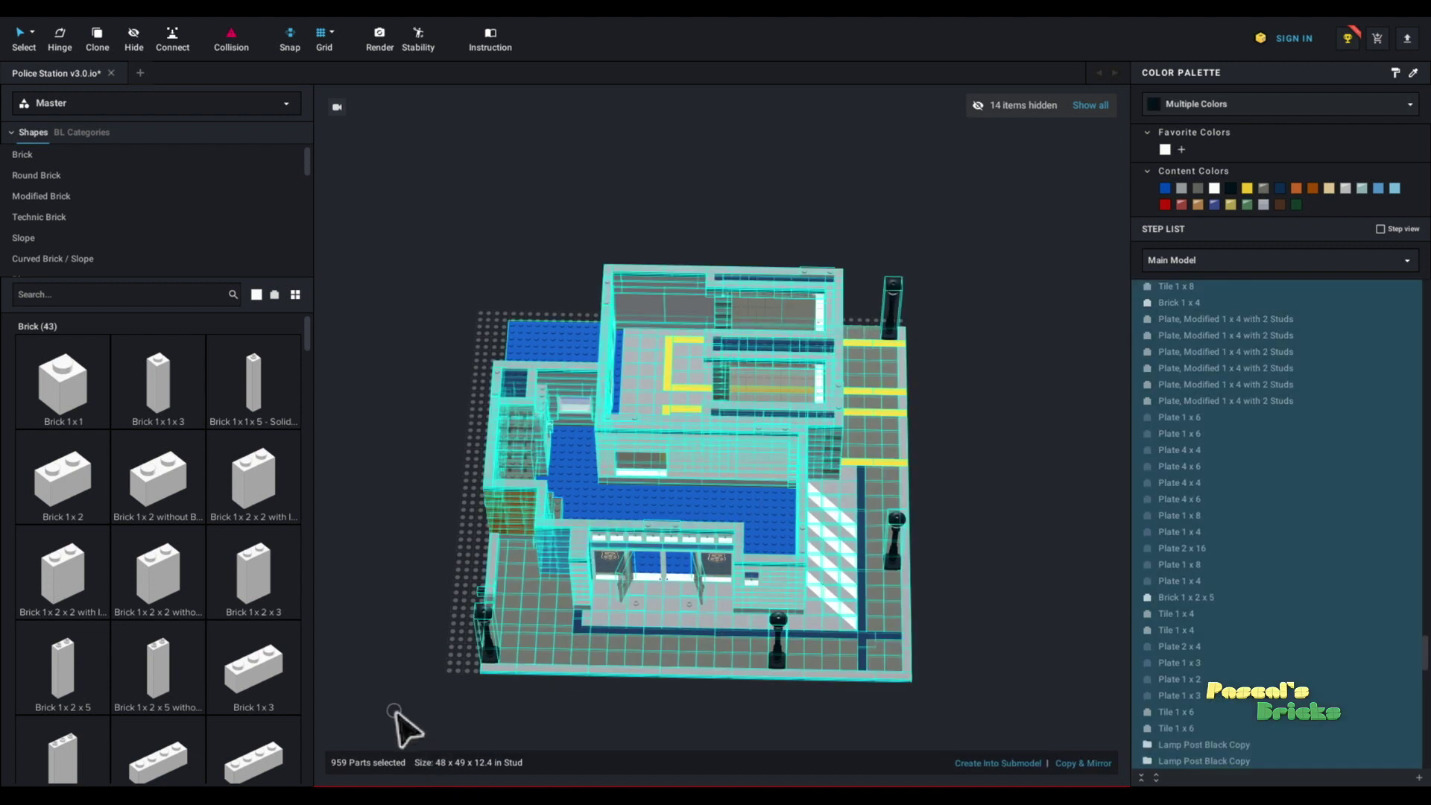
{"action": "right_click", "coordinate": [557, 664]}
{"action": "mouse_move", "coordinate": [587, 677]}
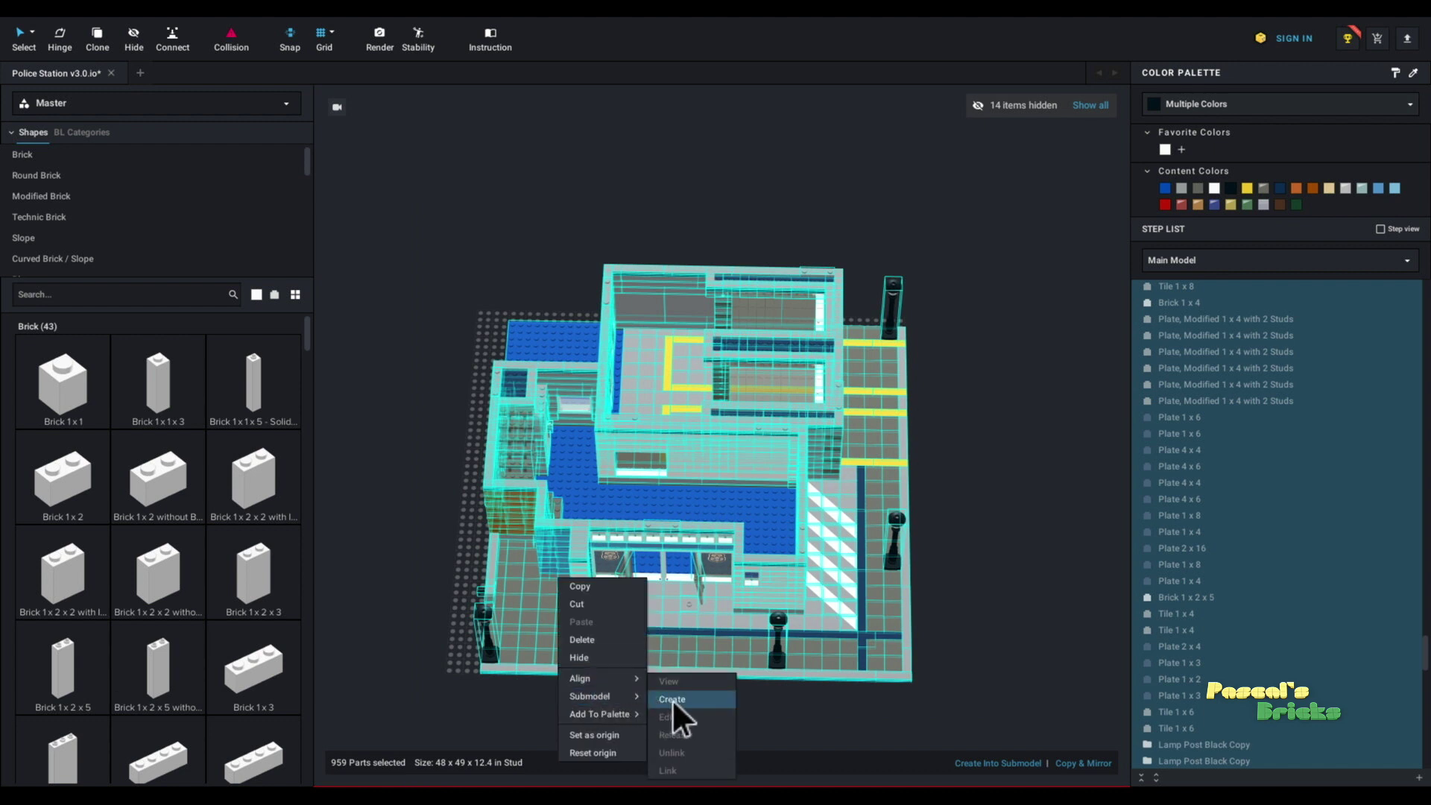
{"action": "left_click", "coordinate": [672, 699]}
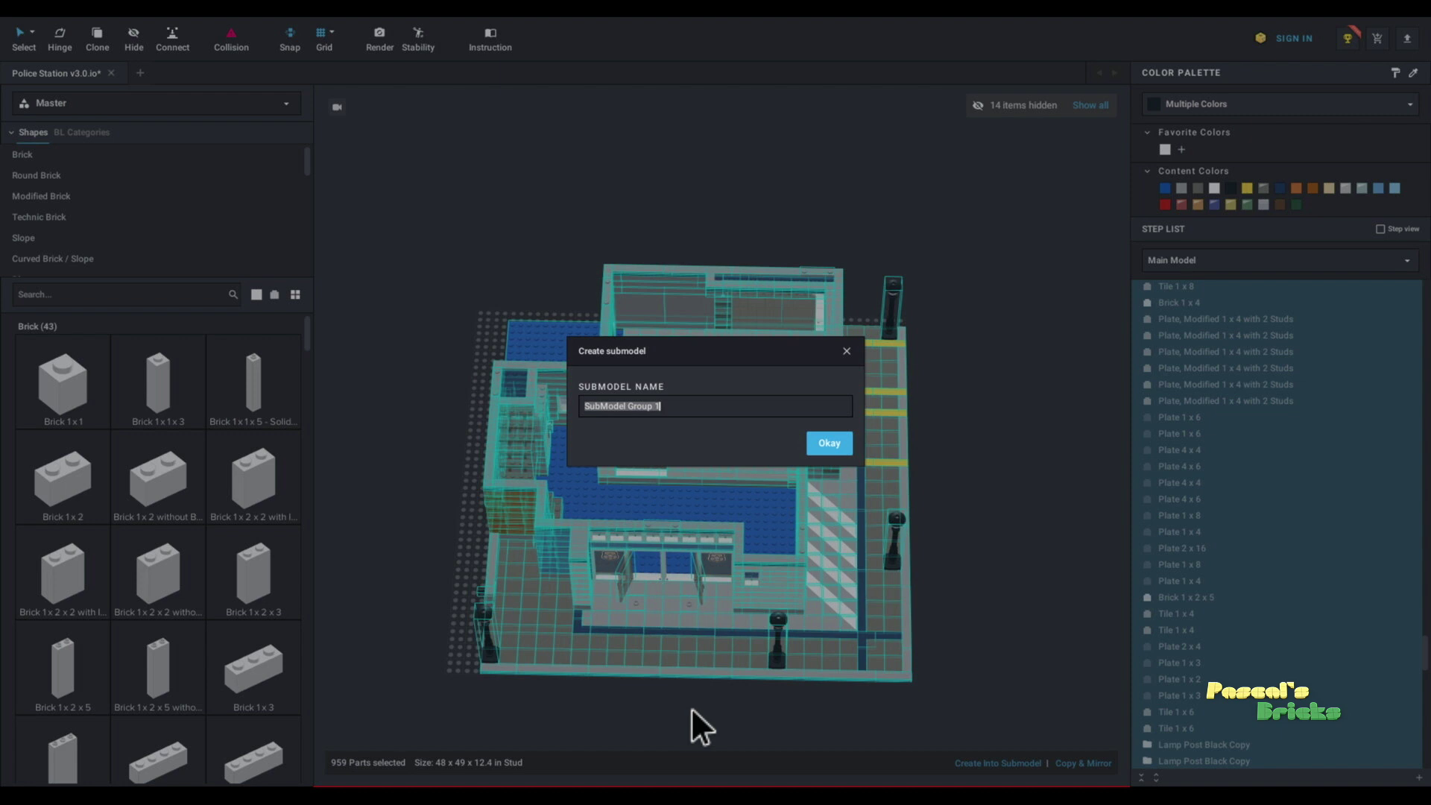
{"action": "type", "text": "Off"}
{"action": "key", "text": "BackSpace"}
{"action": "key", "text": "BackSpace"}
{"action": "key", "text": "BackSpace"}
{"action": "key", "text": "BackSpace"}
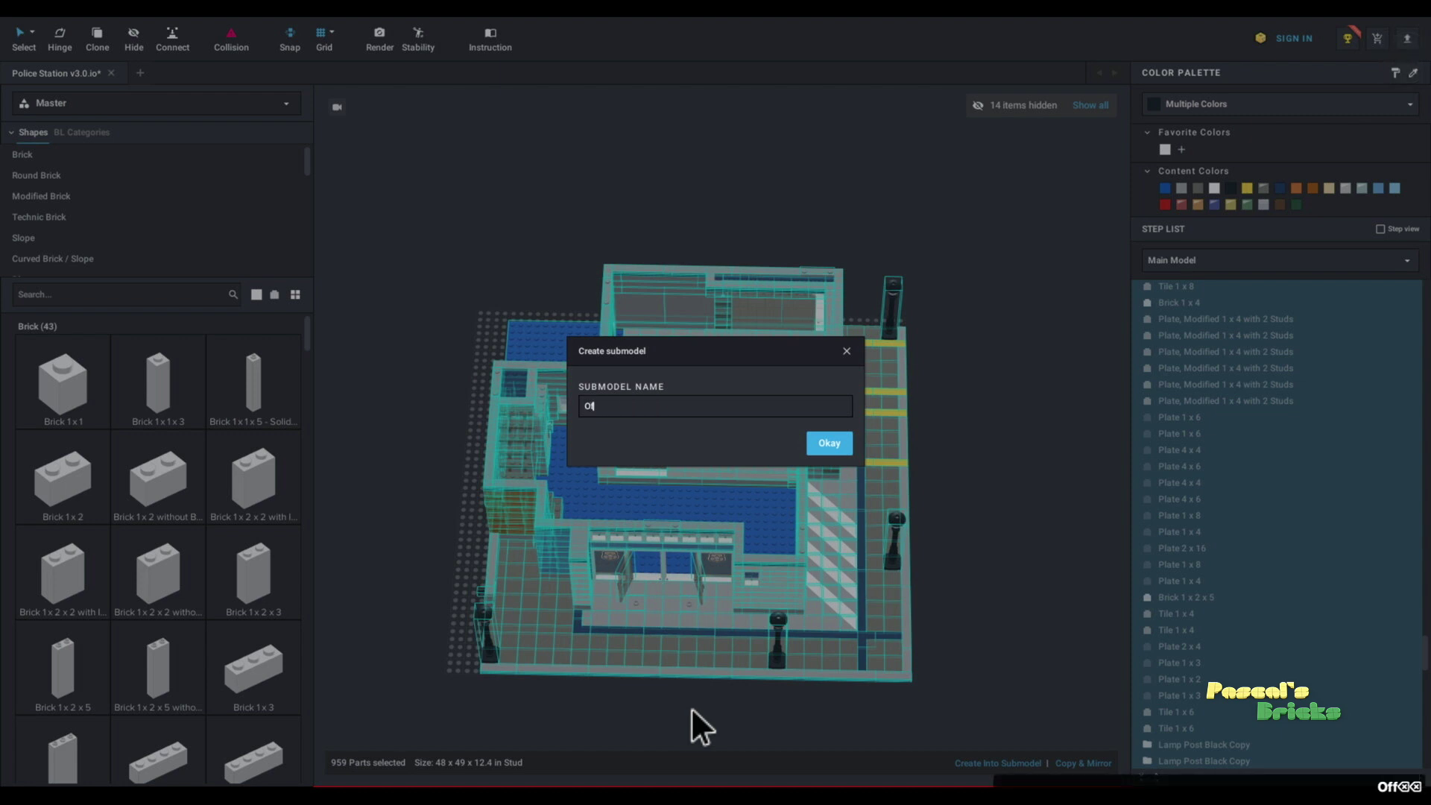
{"action": "type", "text": "Reception"}
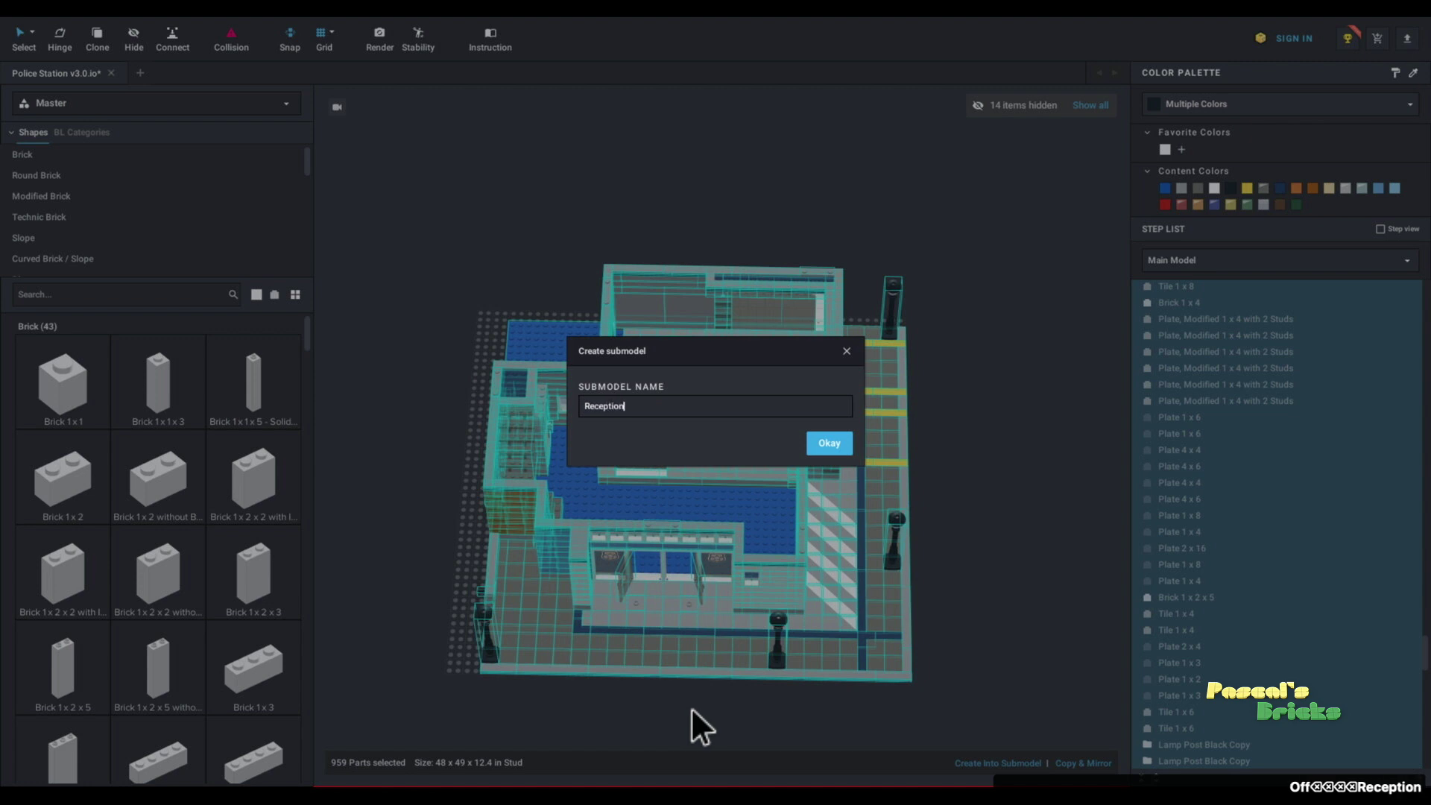
{"action": "type", "text": " and "}
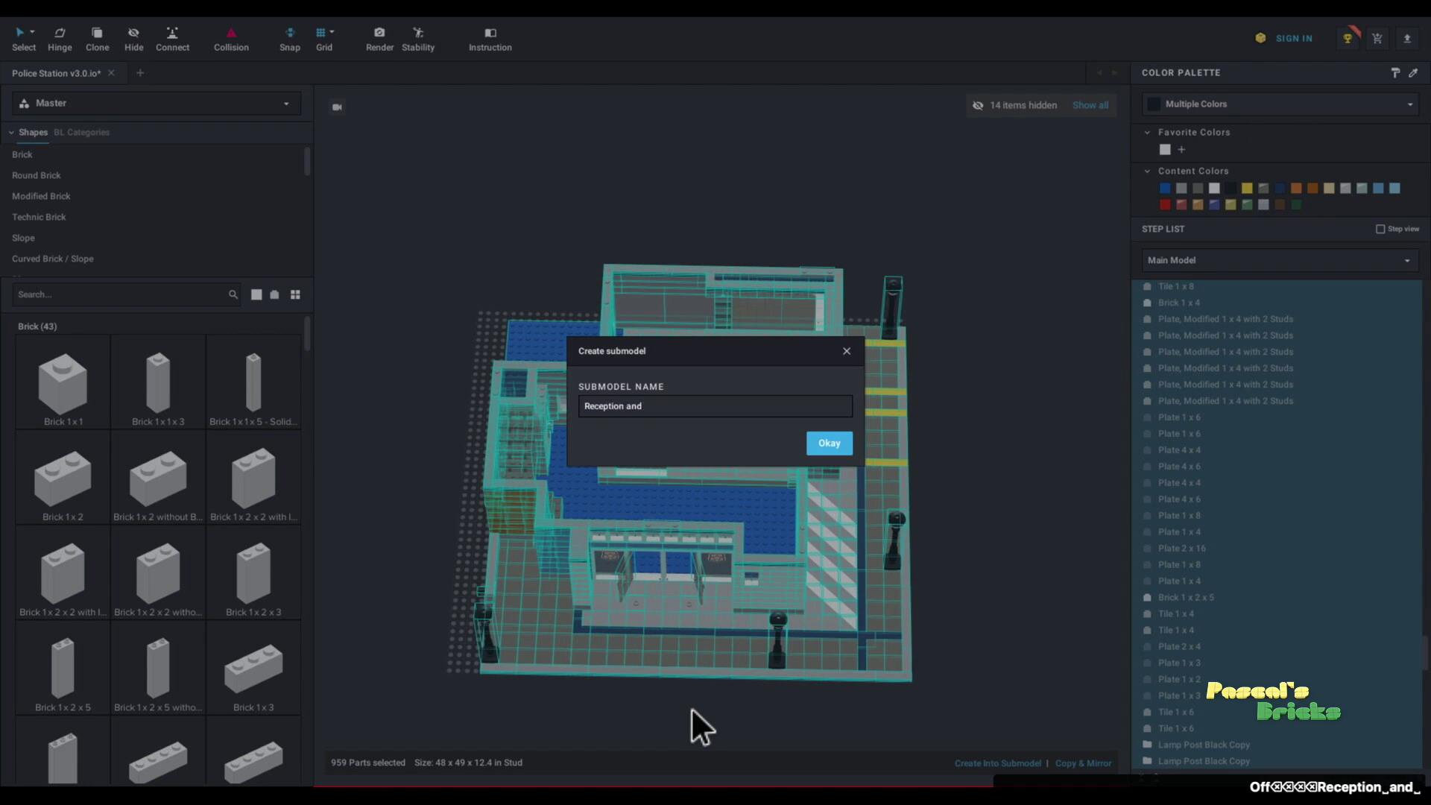
{"action": "type", "text": "V"}
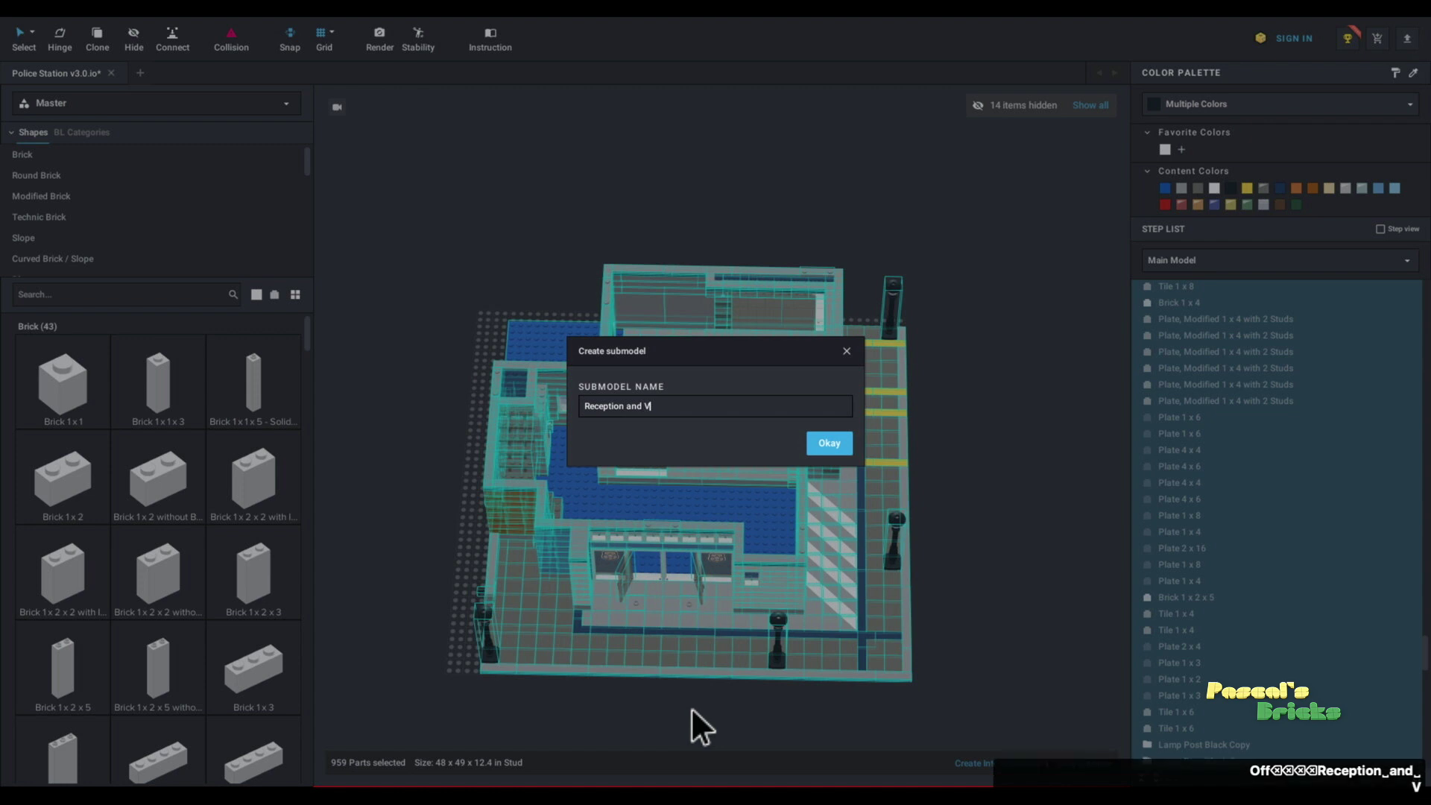
{"action": "type", "text": "ehic"}
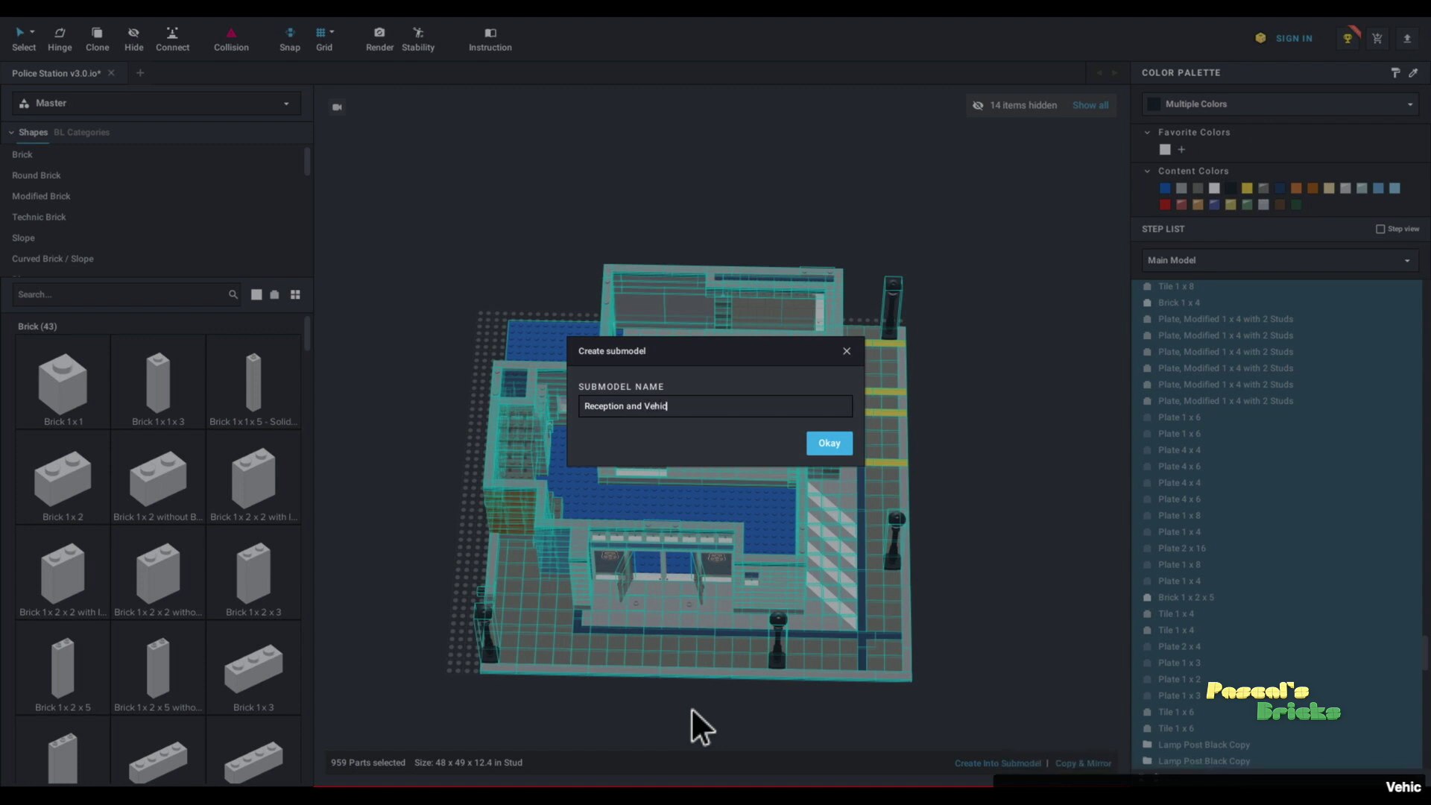
{"action": "type", "text": "le Bays -"}
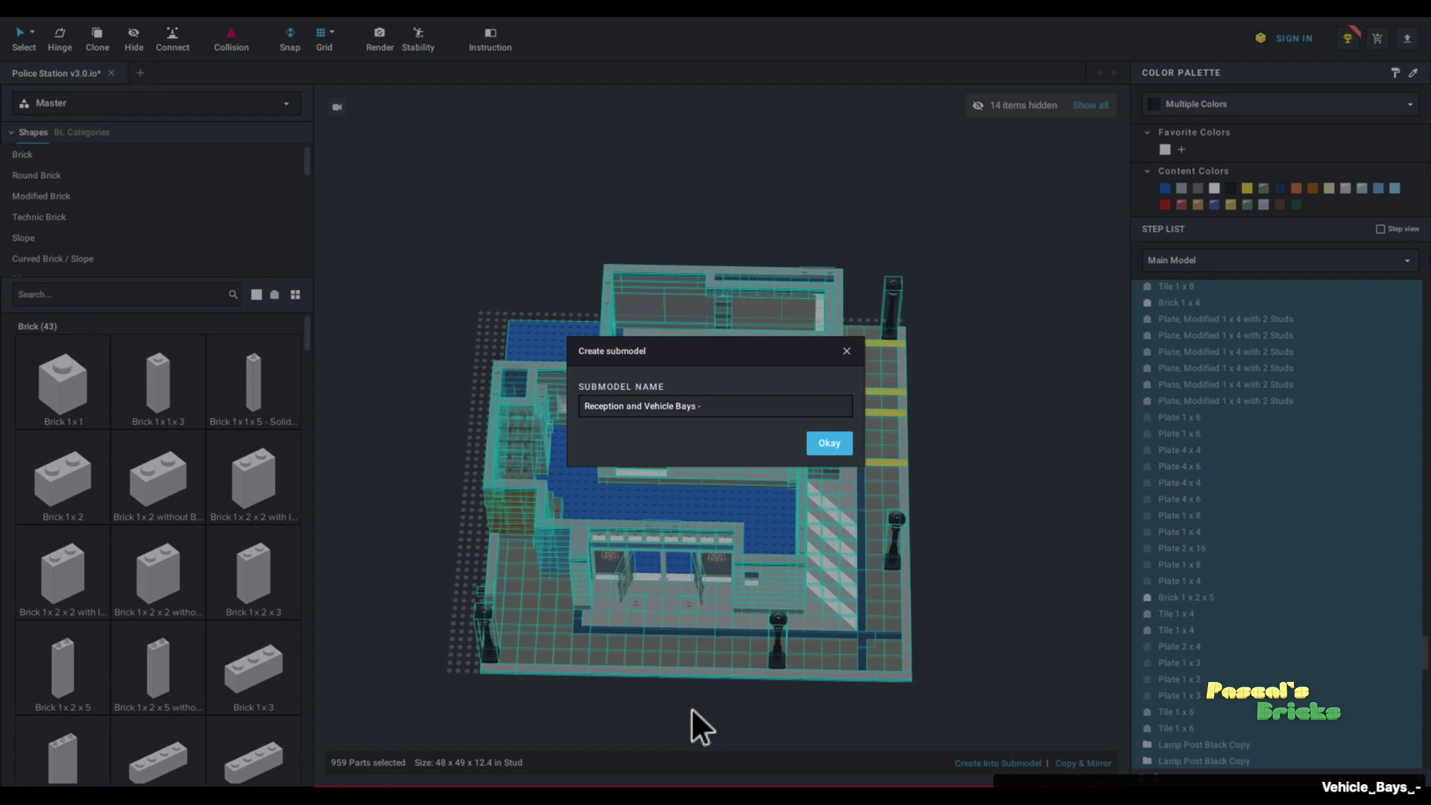
{"action": "type", "text": " Ground "}
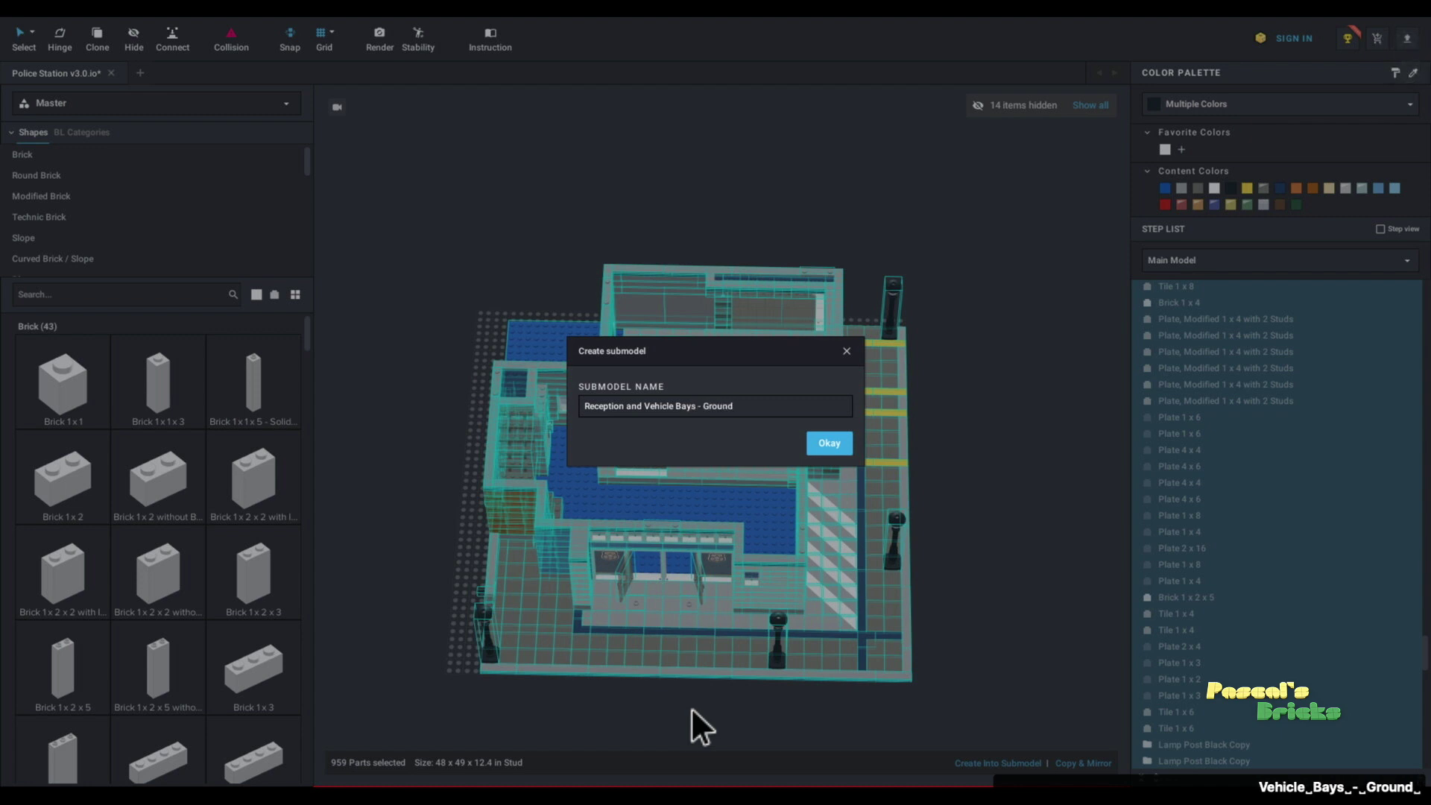
{"action": "type", "text": "Floo"}
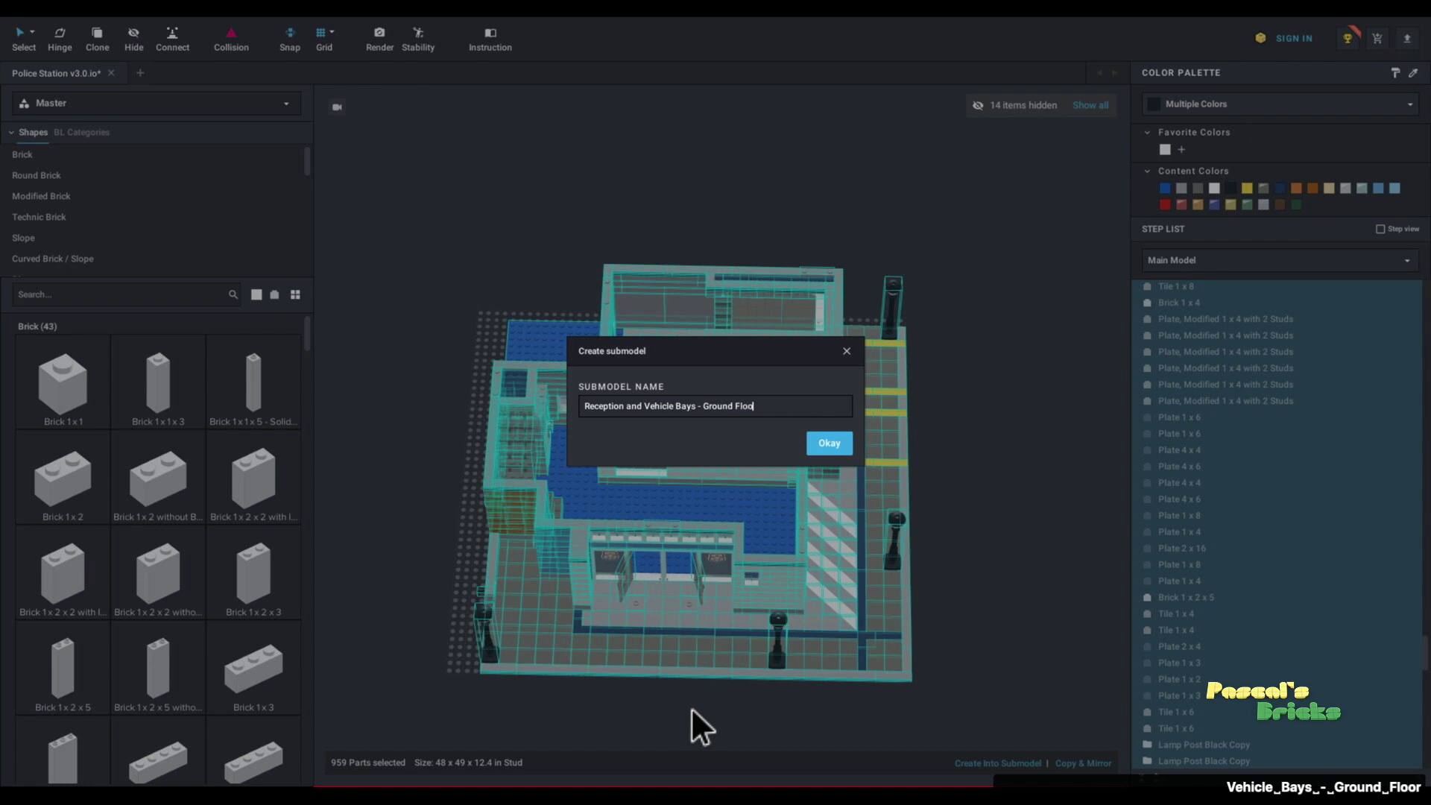
{"action": "type", "text": "r"}
{"action": "key", "text": "Return"}
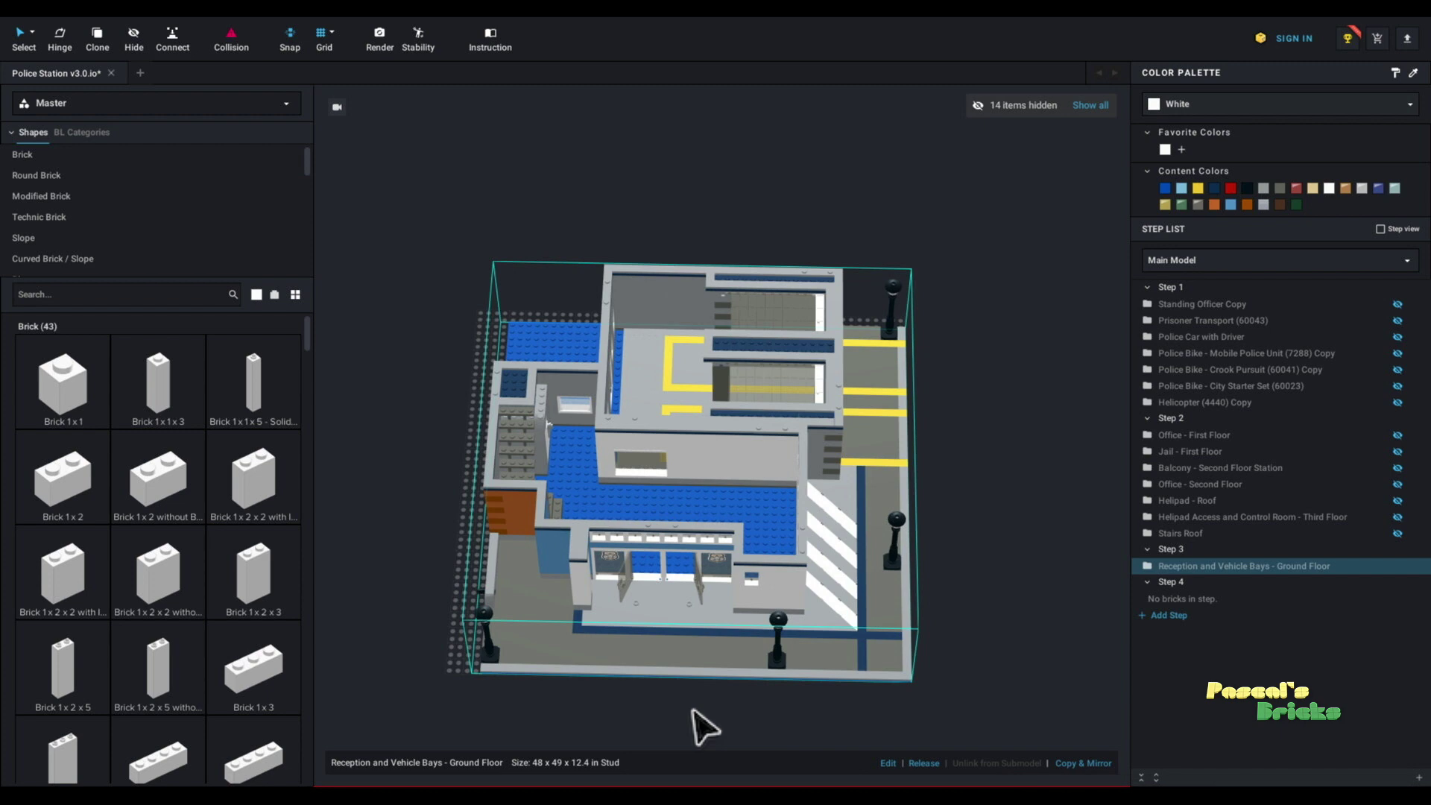
Step: Edit the Reception and Vehicle Bays - Ground Floor submodel in isolation, viewed from above
{"action": "right_click_drag", "start_coordinate": [1016, 616], "coordinate": [1011, 594]}
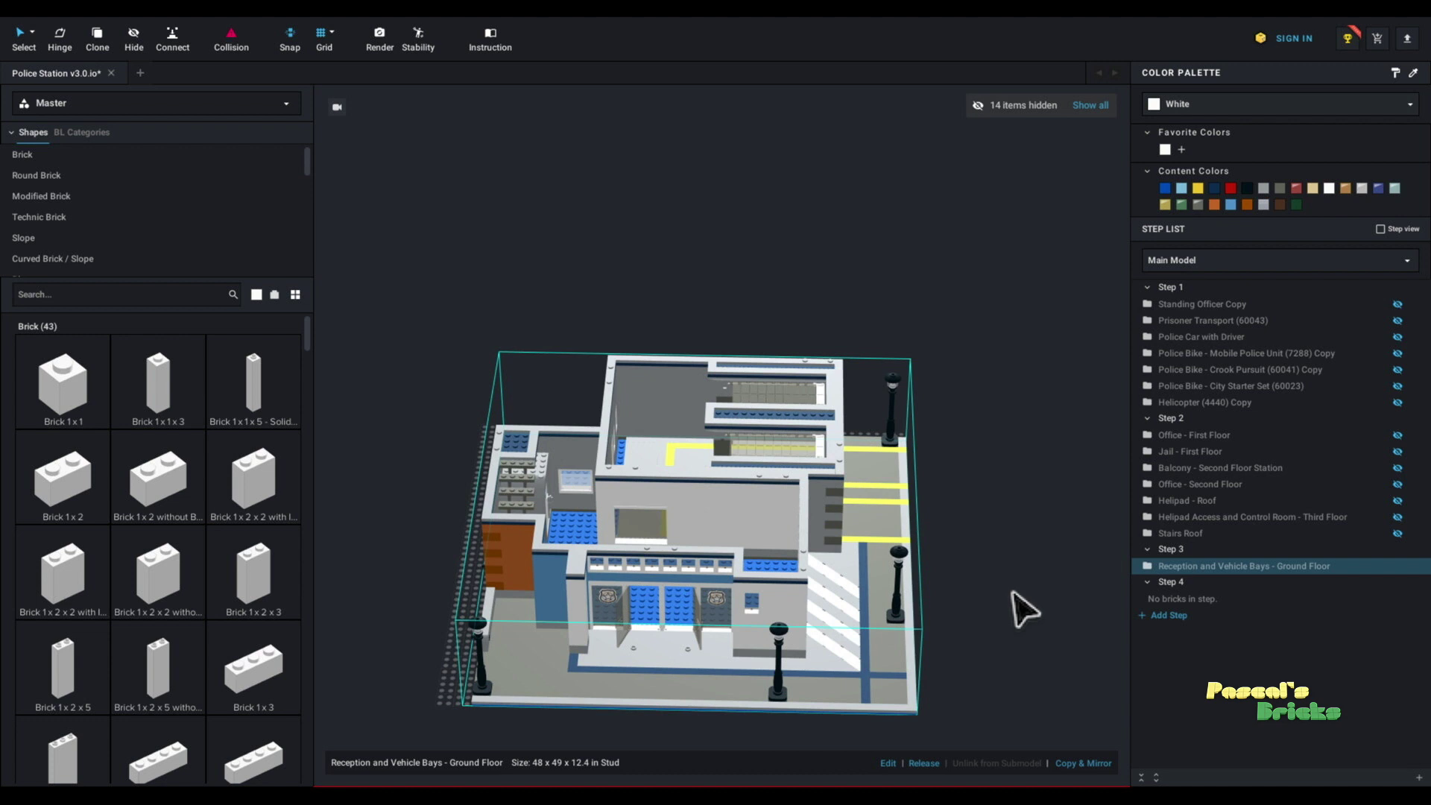
{"action": "right_click", "coordinate": [895, 580]}
{"action": "mouse_move", "coordinate": [909, 697]}
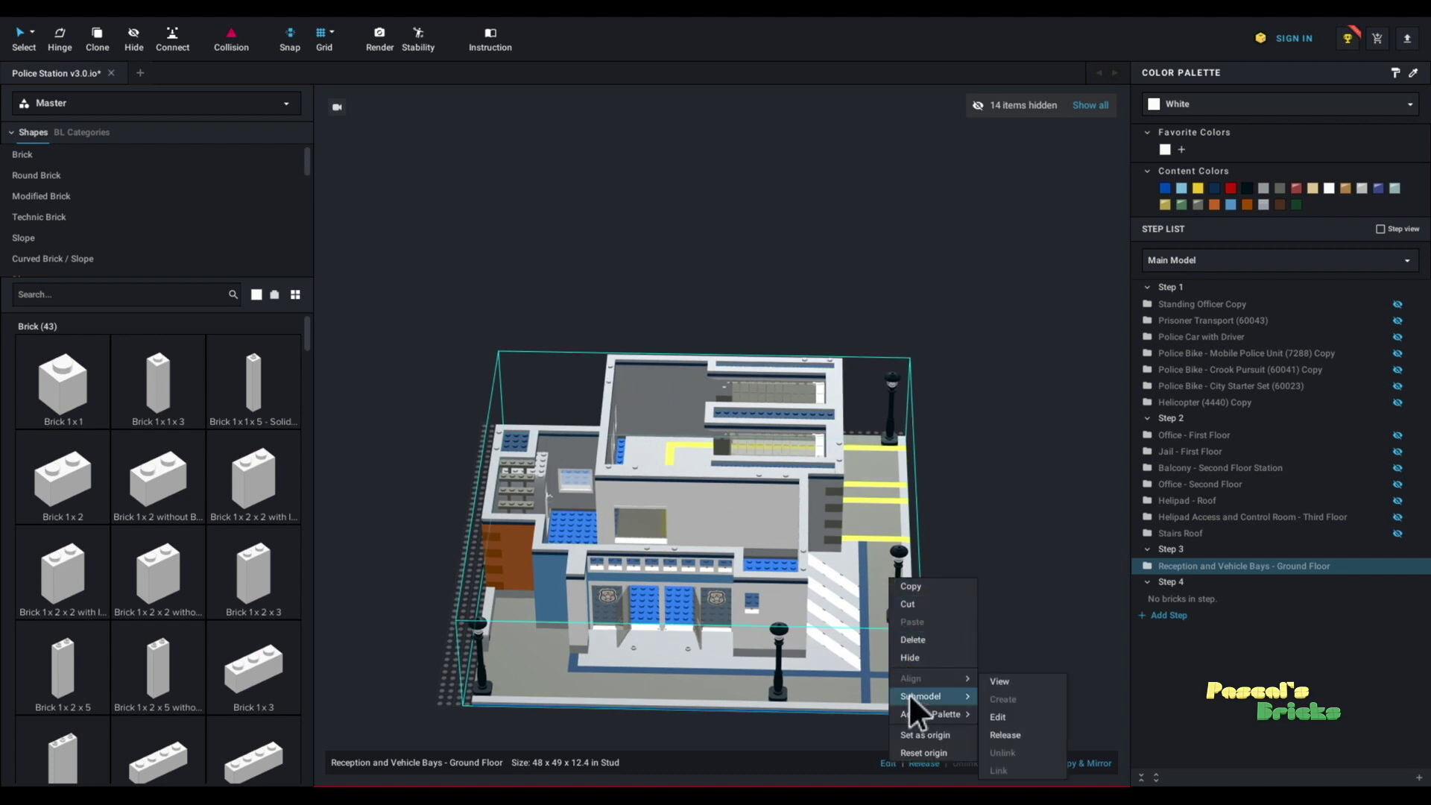
{"action": "left_click", "coordinate": [999, 717]}
{"action": "right_click_drag", "start_coordinate": [1018, 671], "coordinate": [981, 655]}
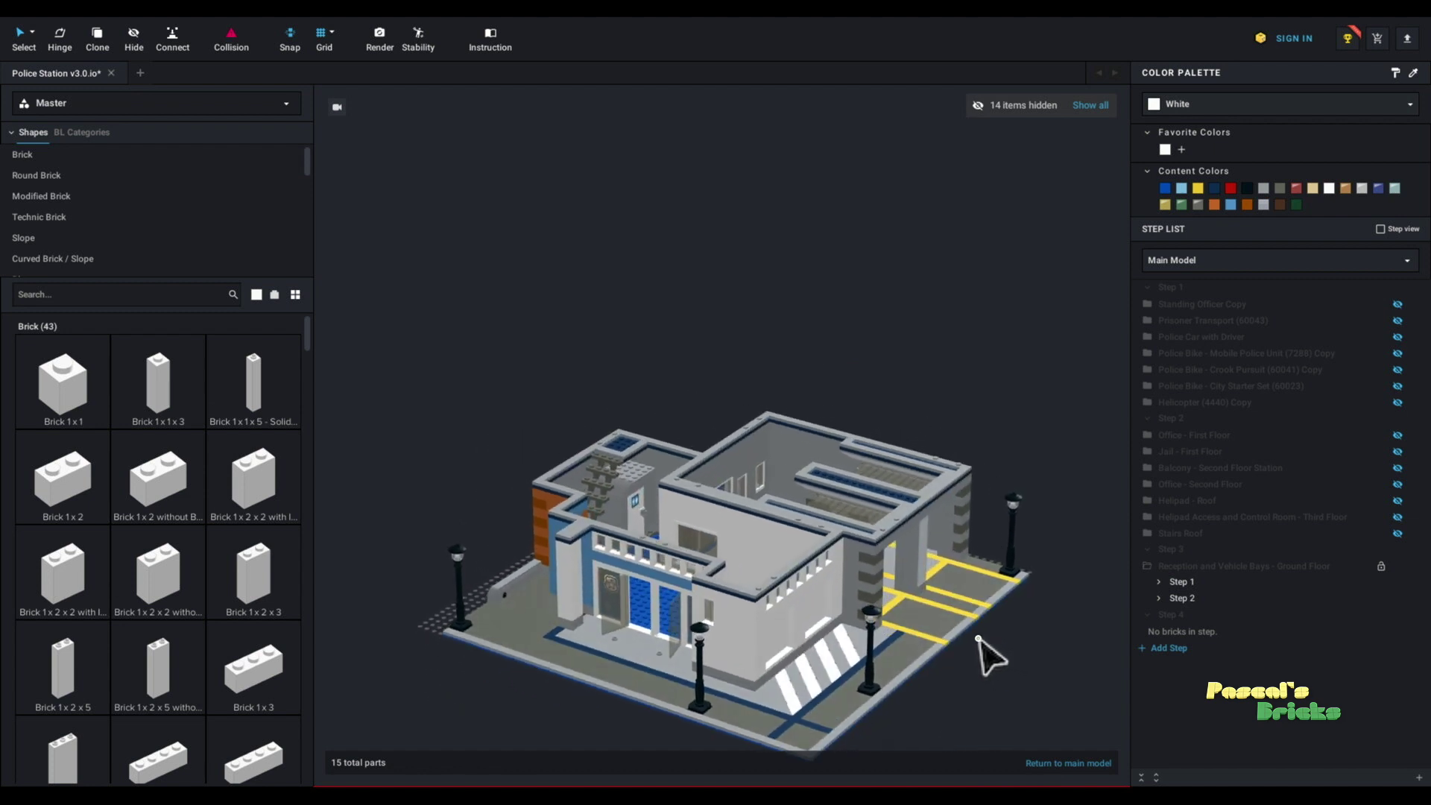
{"action": "scroll", "coordinate": [984, 654], "scroll_direction": "up", "scroll_amount": 3}
{"action": "scroll", "coordinate": [984, 655], "scroll_direction": "up", "scroll_amount": 2}
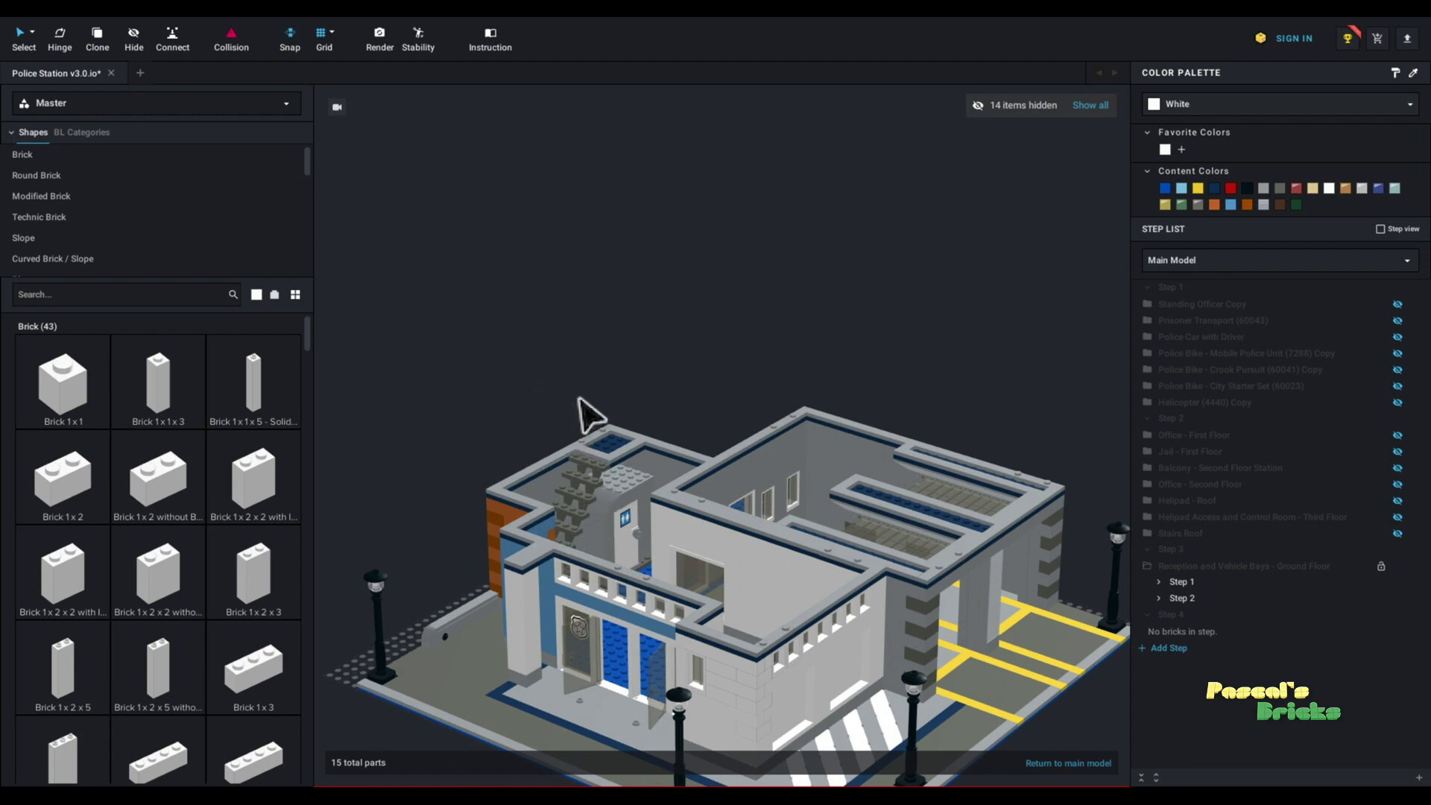
{"action": "right_click_drag", "start_coordinate": [588, 409], "coordinate": [755, 425]}
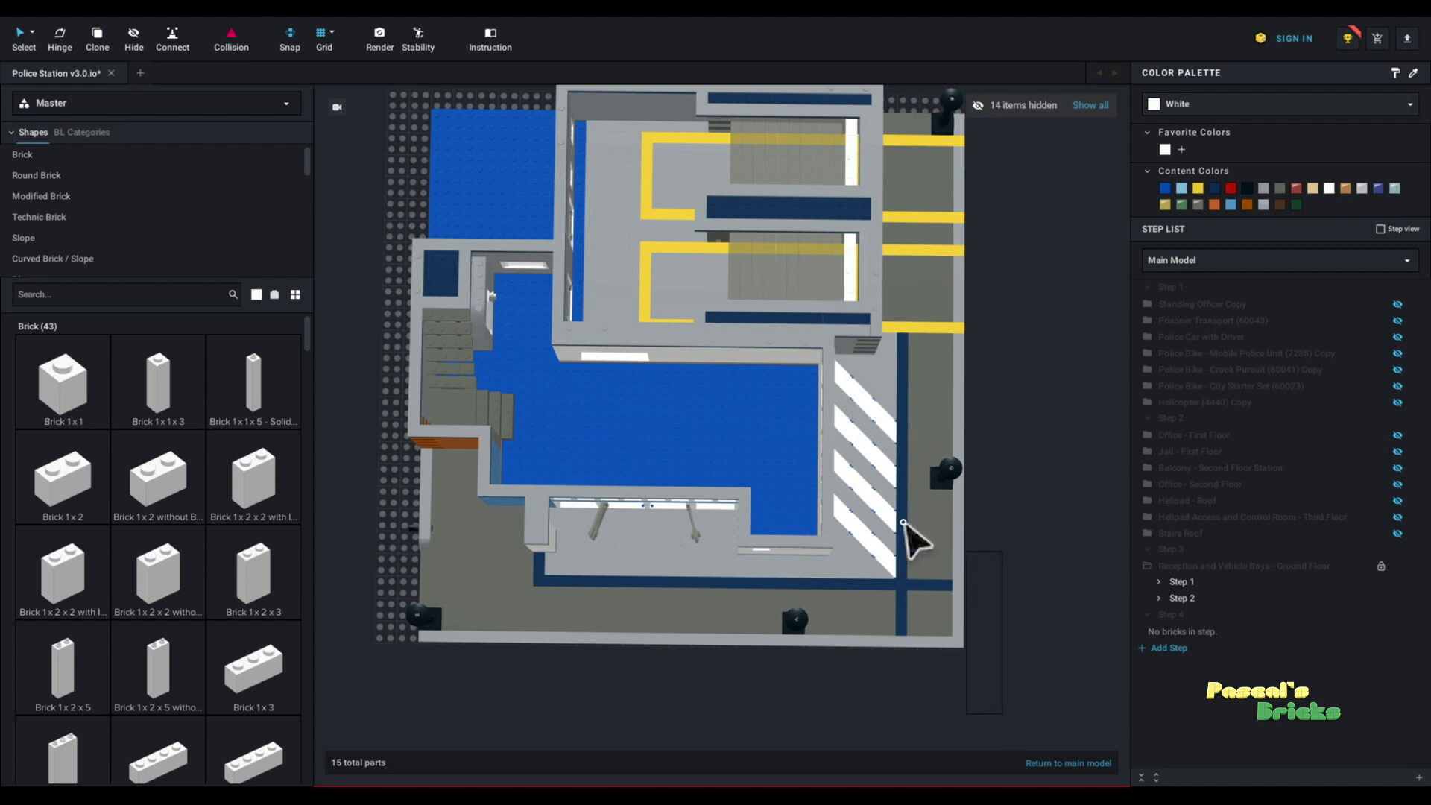
Step: Marquee-select the ground floor's front section and hide it to expose the interior
{"action": "left_click_drag", "start_coordinate": [734, 486], "coordinate": [390, 501]}
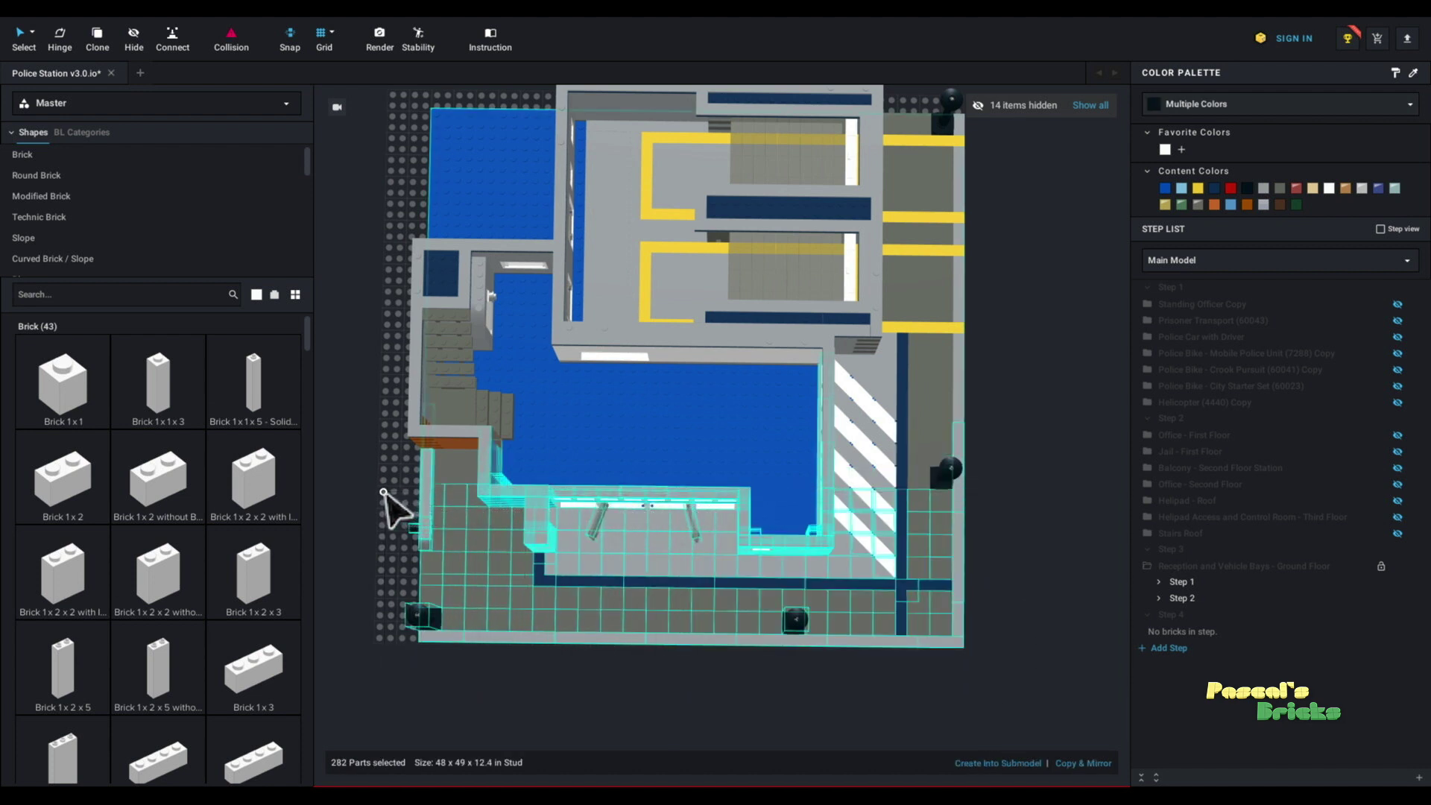
{"action": "mouse_move", "coordinate": [1037, 529]}
{"action": "right_mouse_down"}
{"action": "mouse_move", "coordinate": [1038, 473]}
{"action": "mouse_move", "coordinate": [1041, 550]}
{"action": "right_mouse_up"}
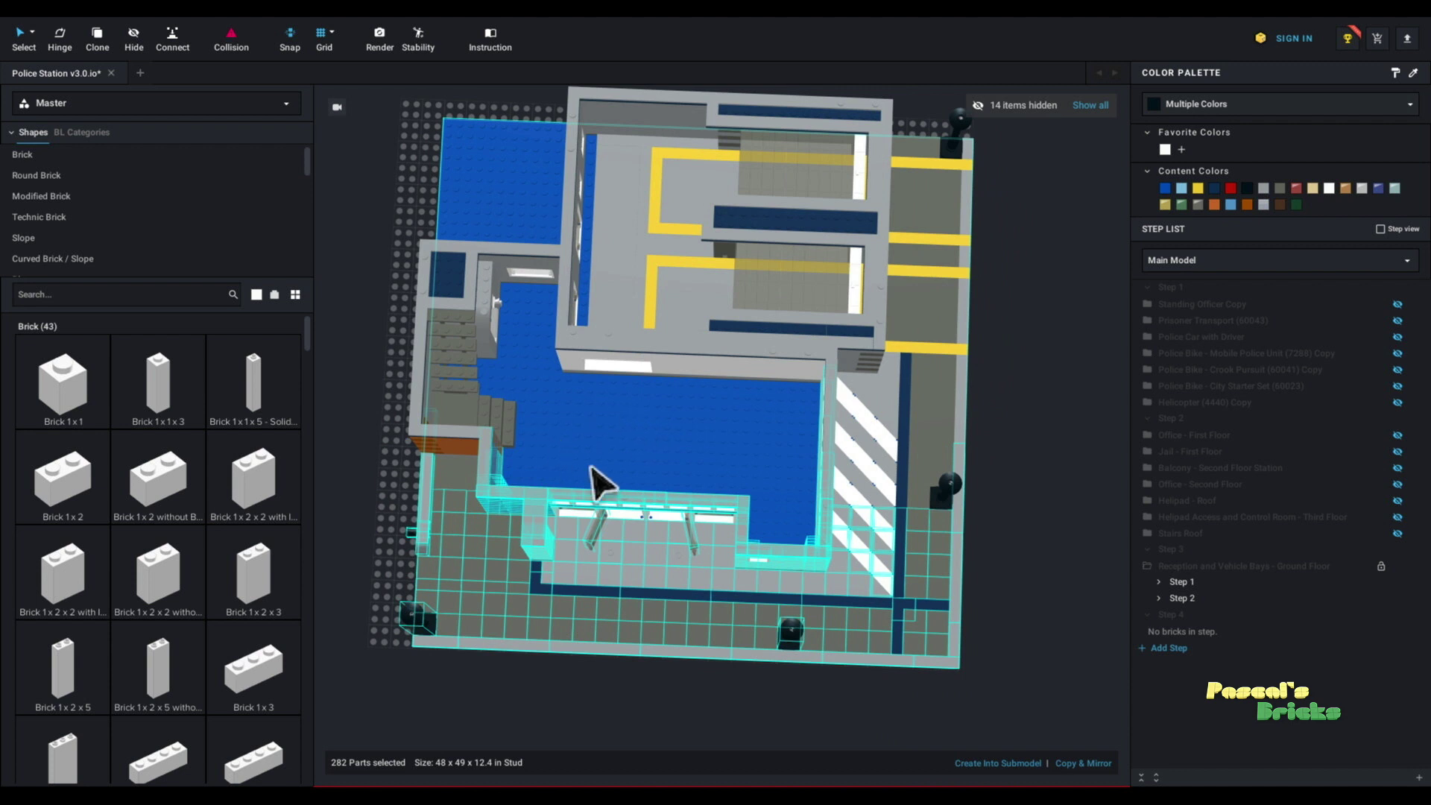
{"action": "right_click", "coordinate": [710, 577]}
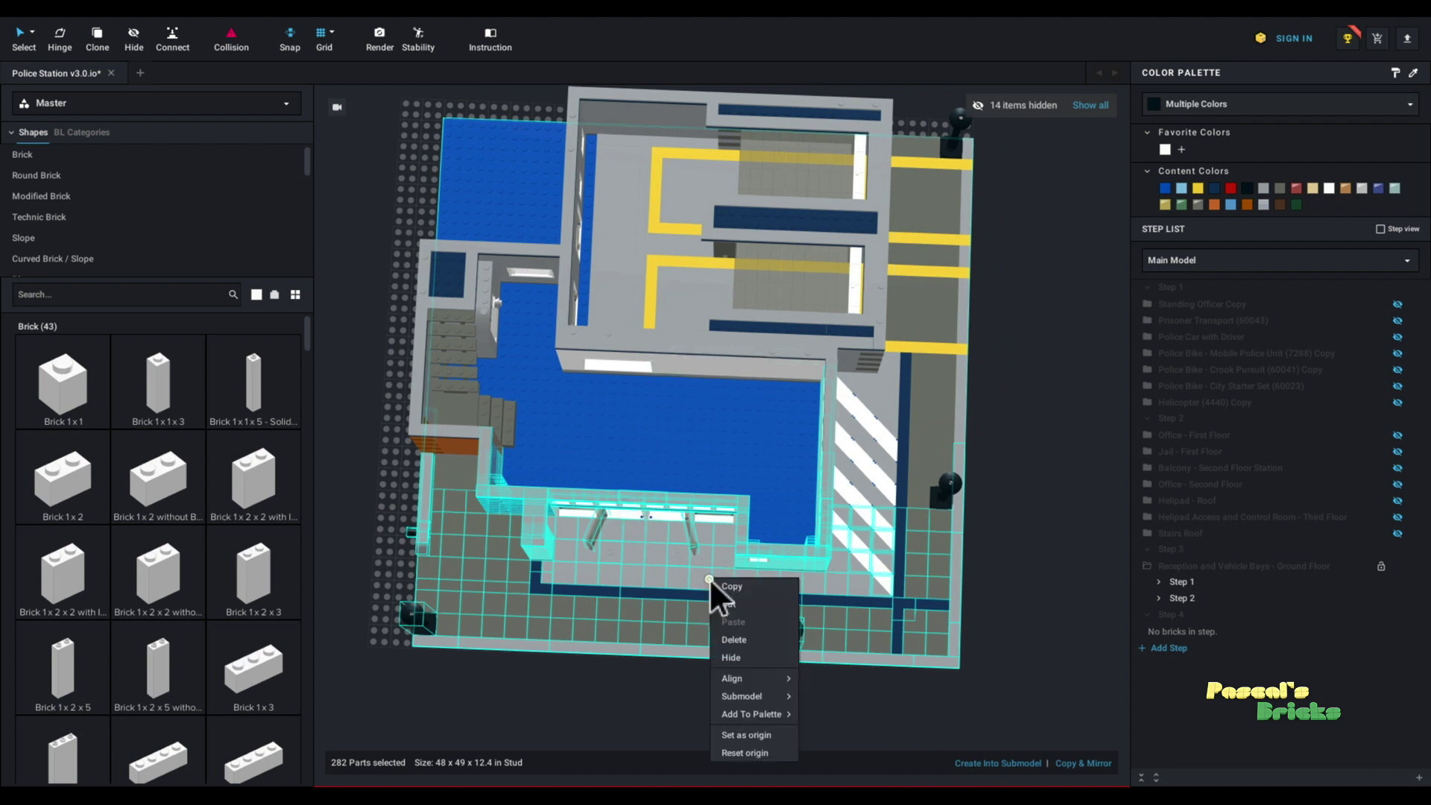
{"action": "left_click", "coordinate": [738, 657]}
{"action": "right_click_drag", "start_coordinate": [767, 678], "coordinate": [763, 632]}
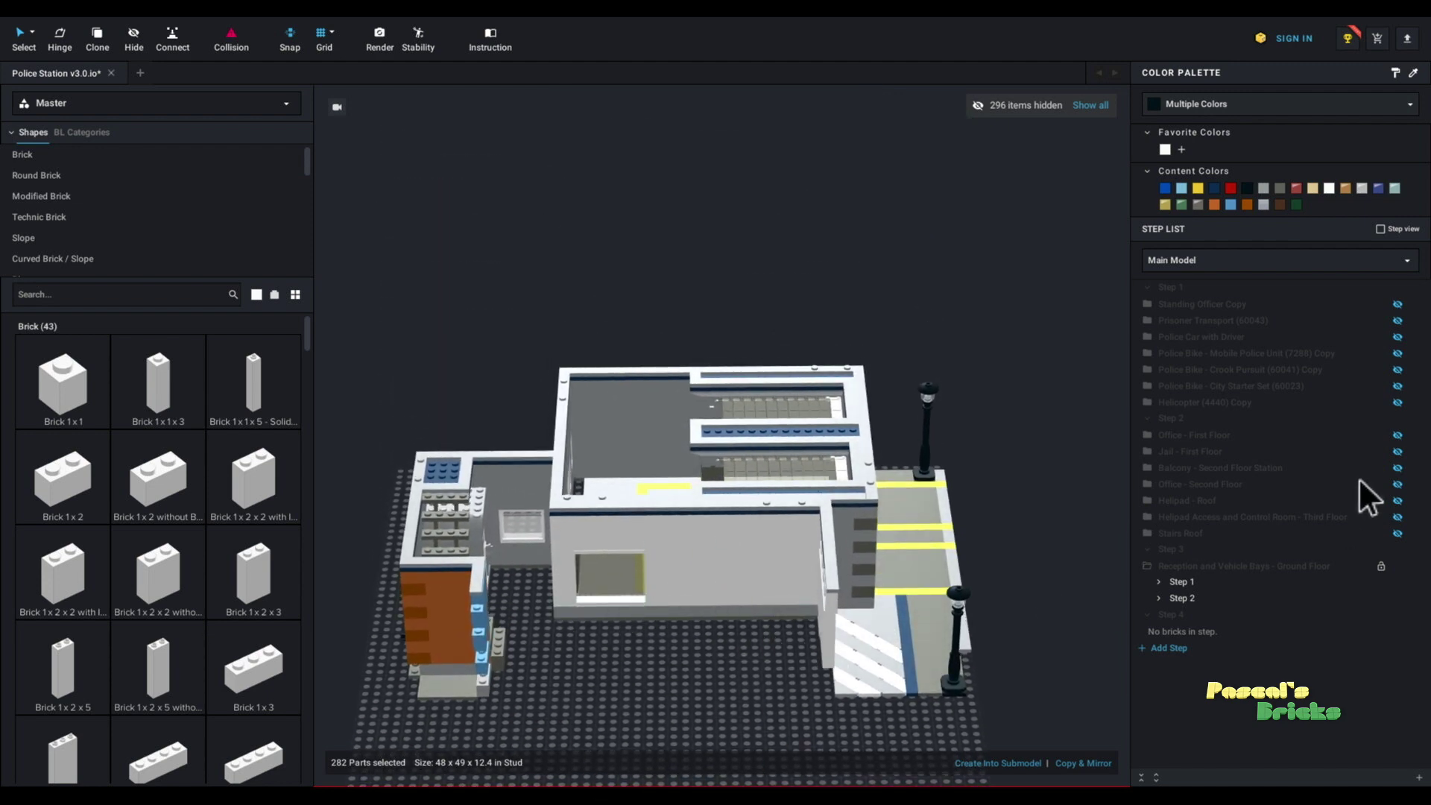
Step: Make the Baseplate 48 x 48 in Step 1 visible again
{"action": "left_click", "coordinate": [1160, 583]}
{"action": "left_click", "coordinate": [1186, 600]}
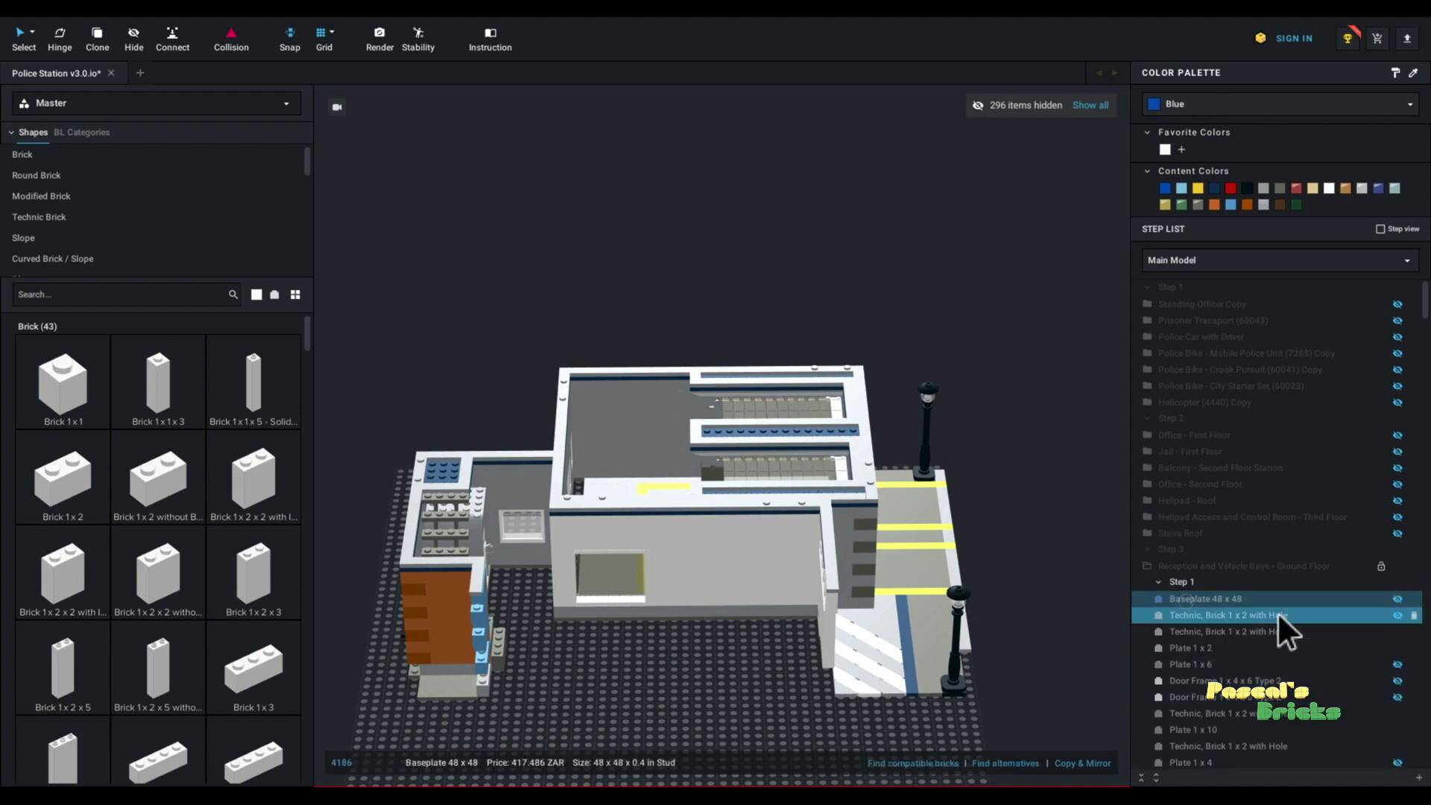
{"action": "left_click", "coordinate": [1398, 599]}
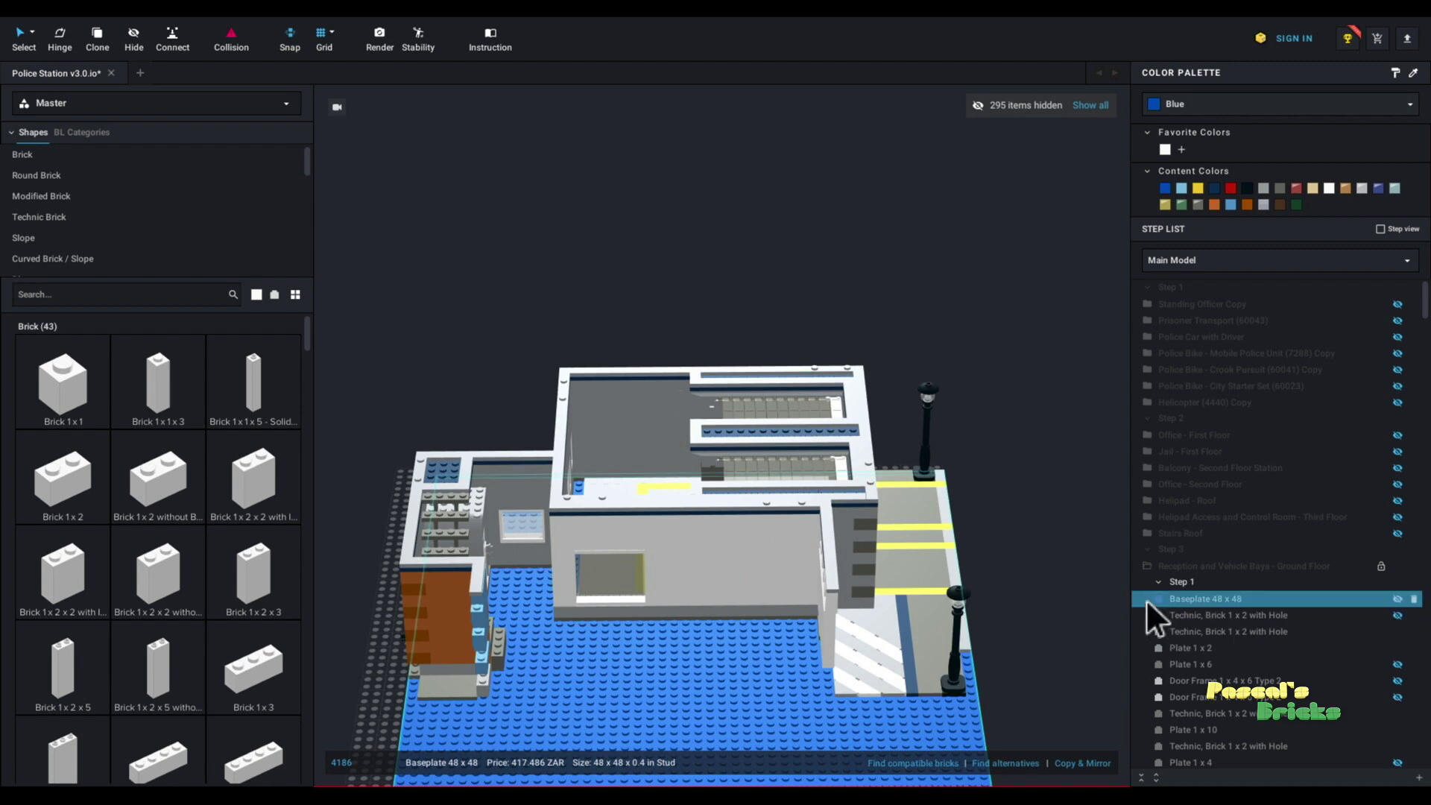
{"action": "left_click", "coordinate": [1086, 591]}
{"action": "mouse_move", "coordinate": [1080, 594]}
{"action": "right_mouse_down"}
{"action": "mouse_move", "coordinate": [1057, 586]}
{"action": "mouse_move", "coordinate": [1056, 601]}
{"action": "right_mouse_up"}
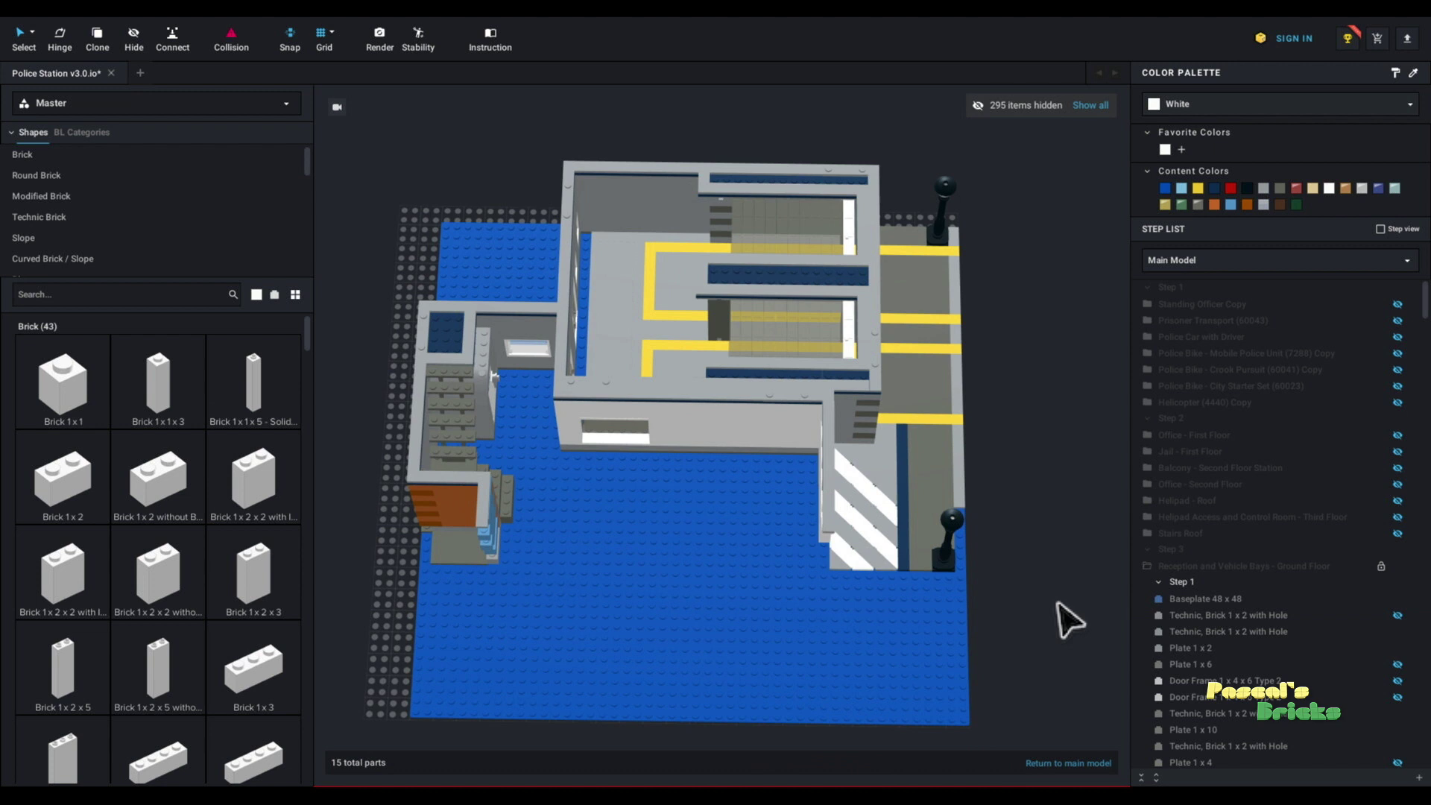
{"action": "right_click_drag", "start_coordinate": [1057, 596], "coordinate": [1055, 579]}
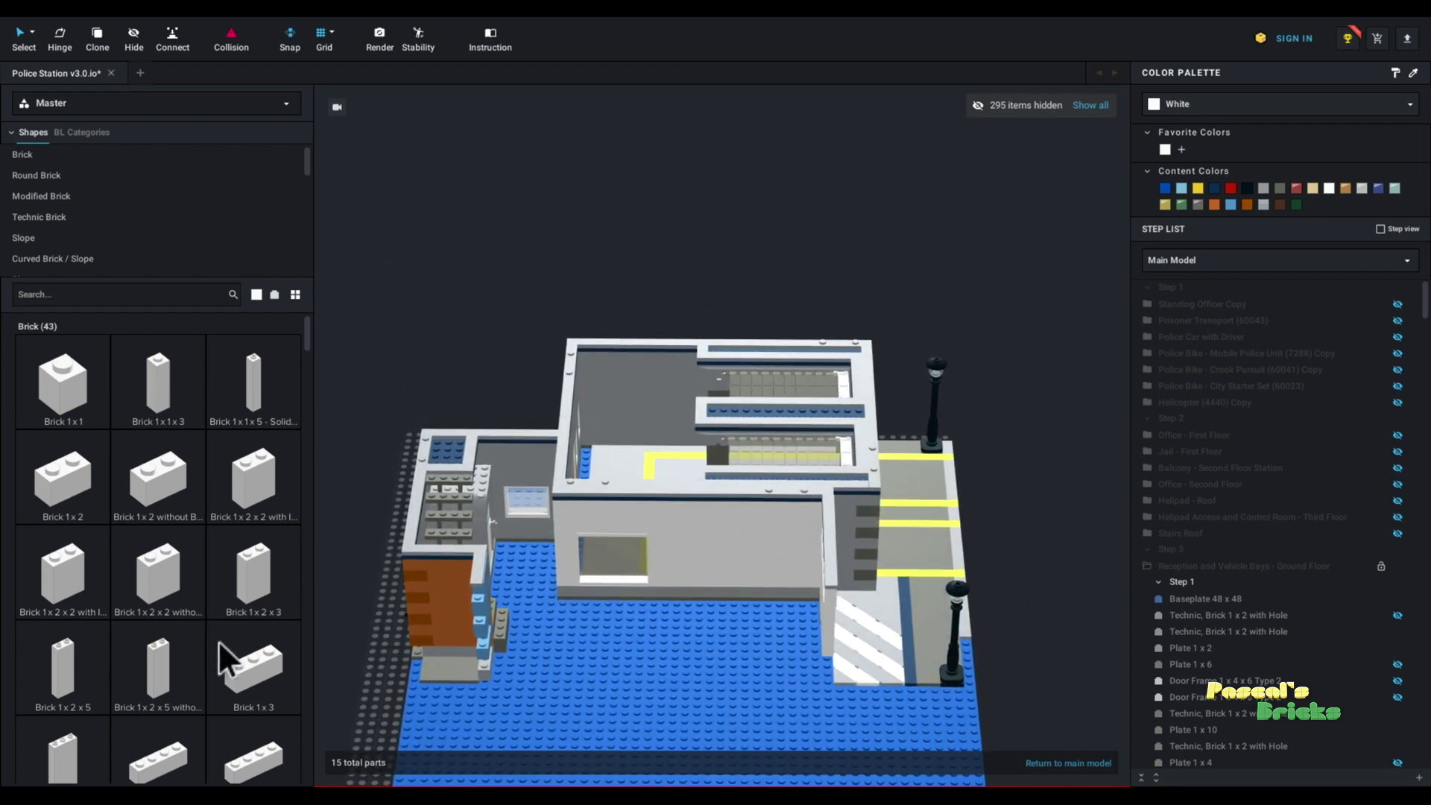
Step: Place a white Brick 1x3 from the palette onto the baseplate
{"action": "left_click_drag", "start_coordinate": [250, 663], "coordinate": [638, 639]}
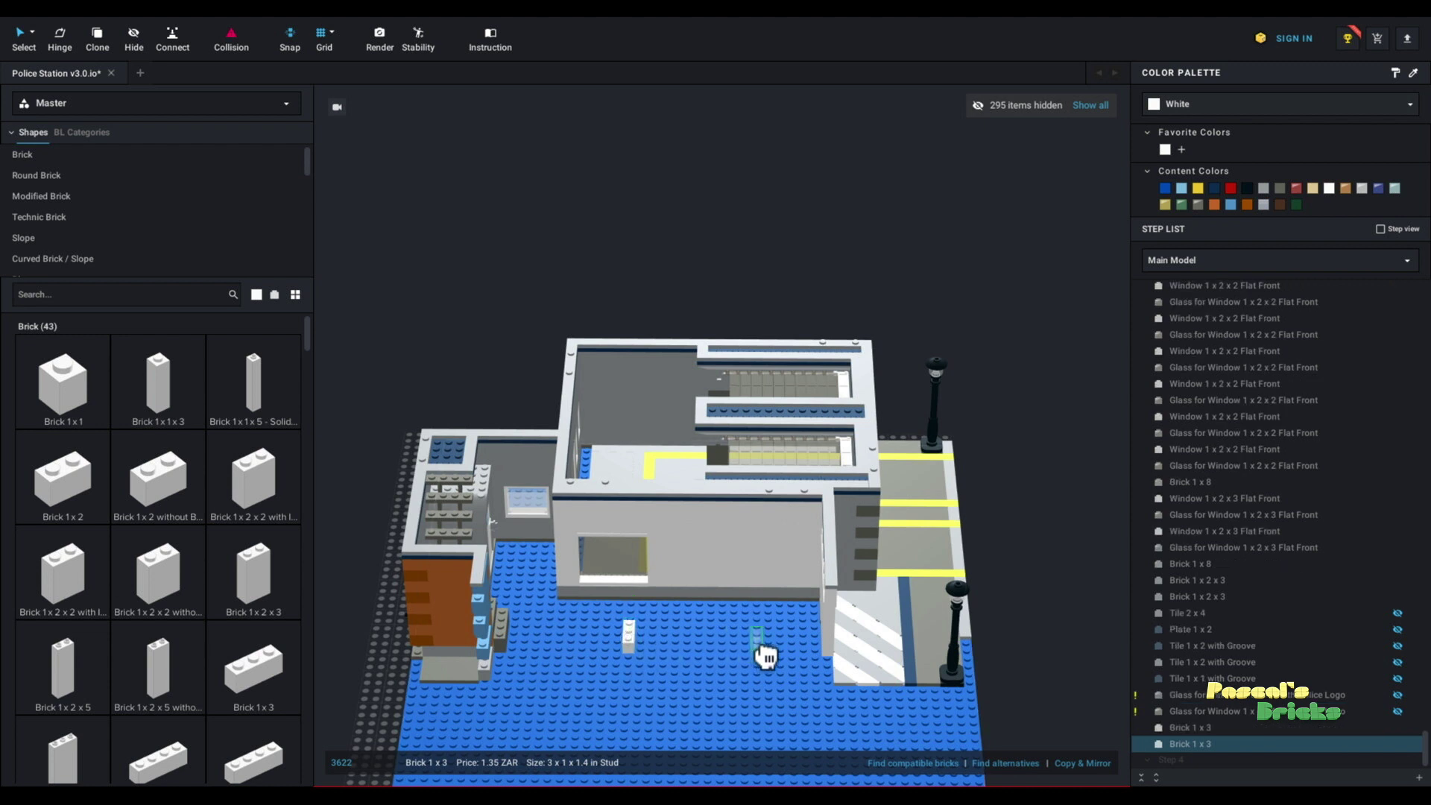
{"action": "left_click", "coordinate": [762, 647]}
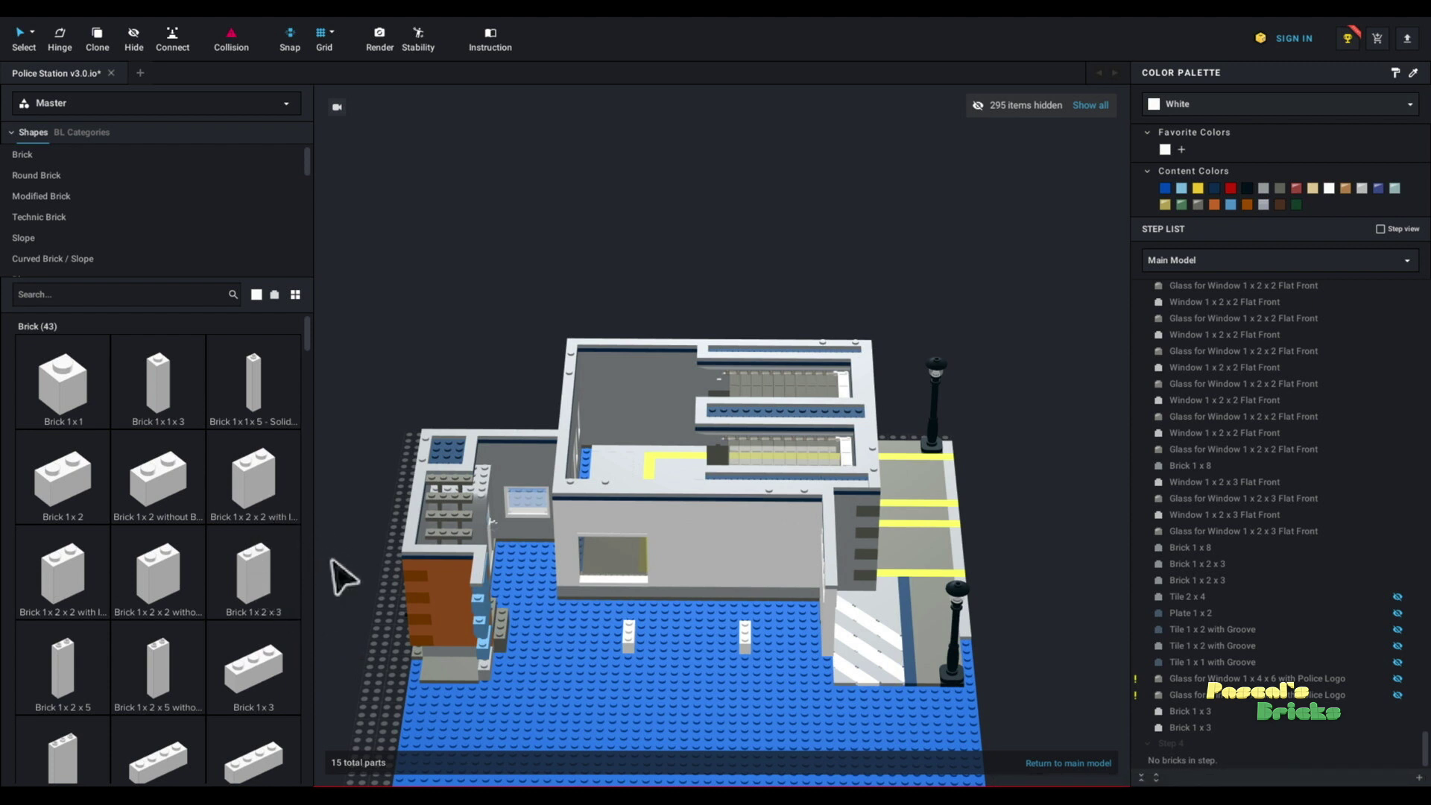
{"action": "right_click_drag", "start_coordinate": [339, 577], "coordinate": [336, 564]}
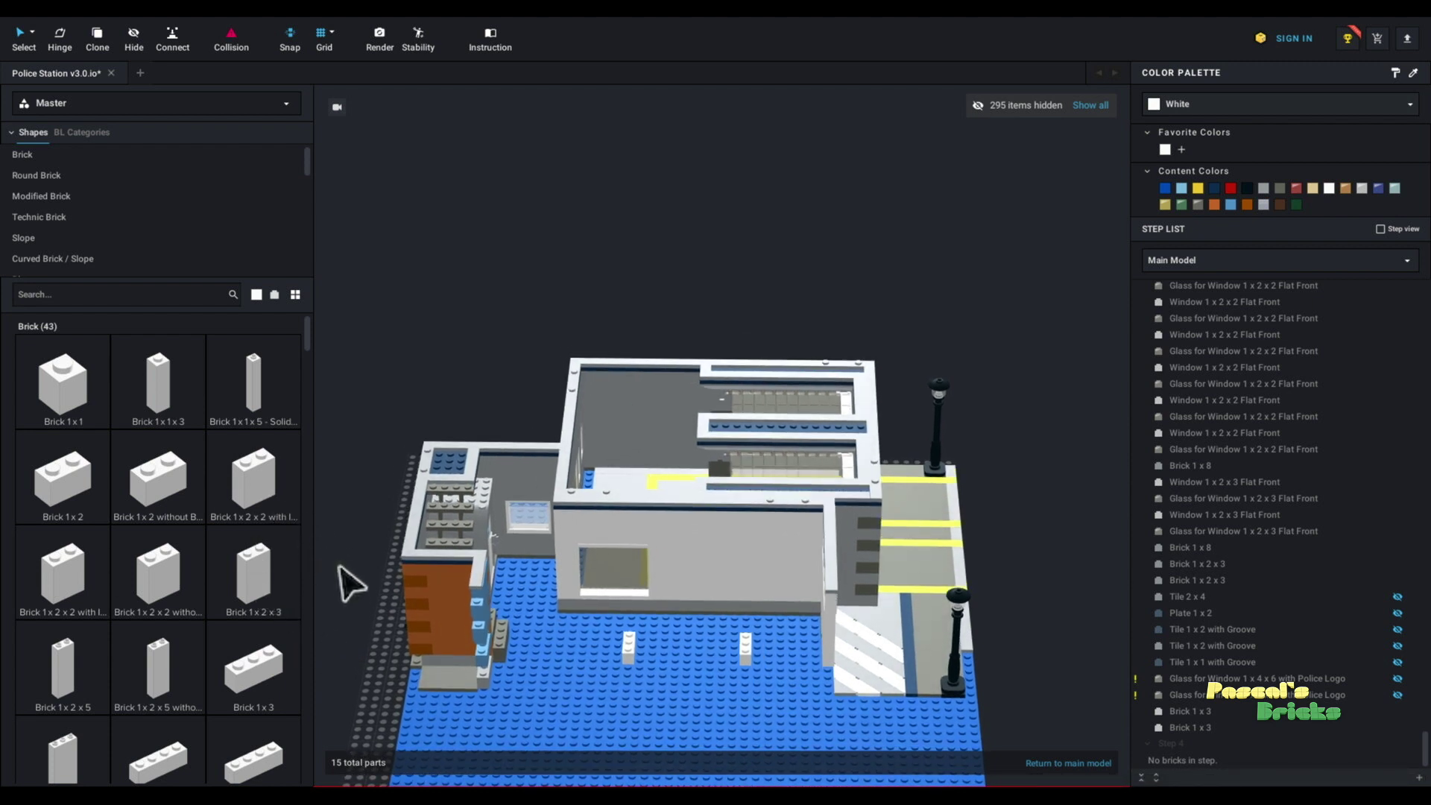
Step: Show all hidden parts and return to the main model
{"action": "right_click_drag", "start_coordinate": [1052, 667], "coordinate": [1053, 683]}
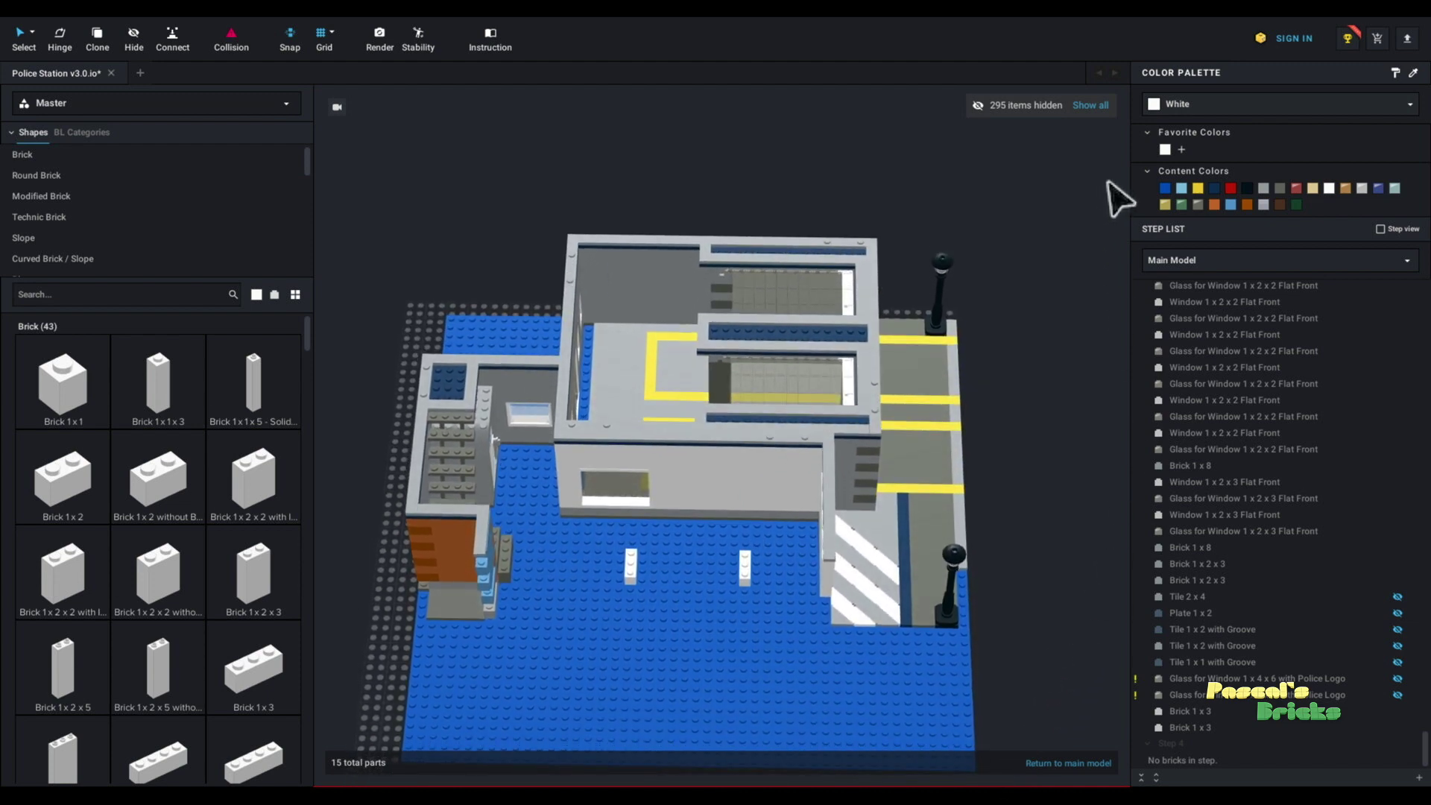
{"action": "left_click", "coordinate": [1091, 105]}
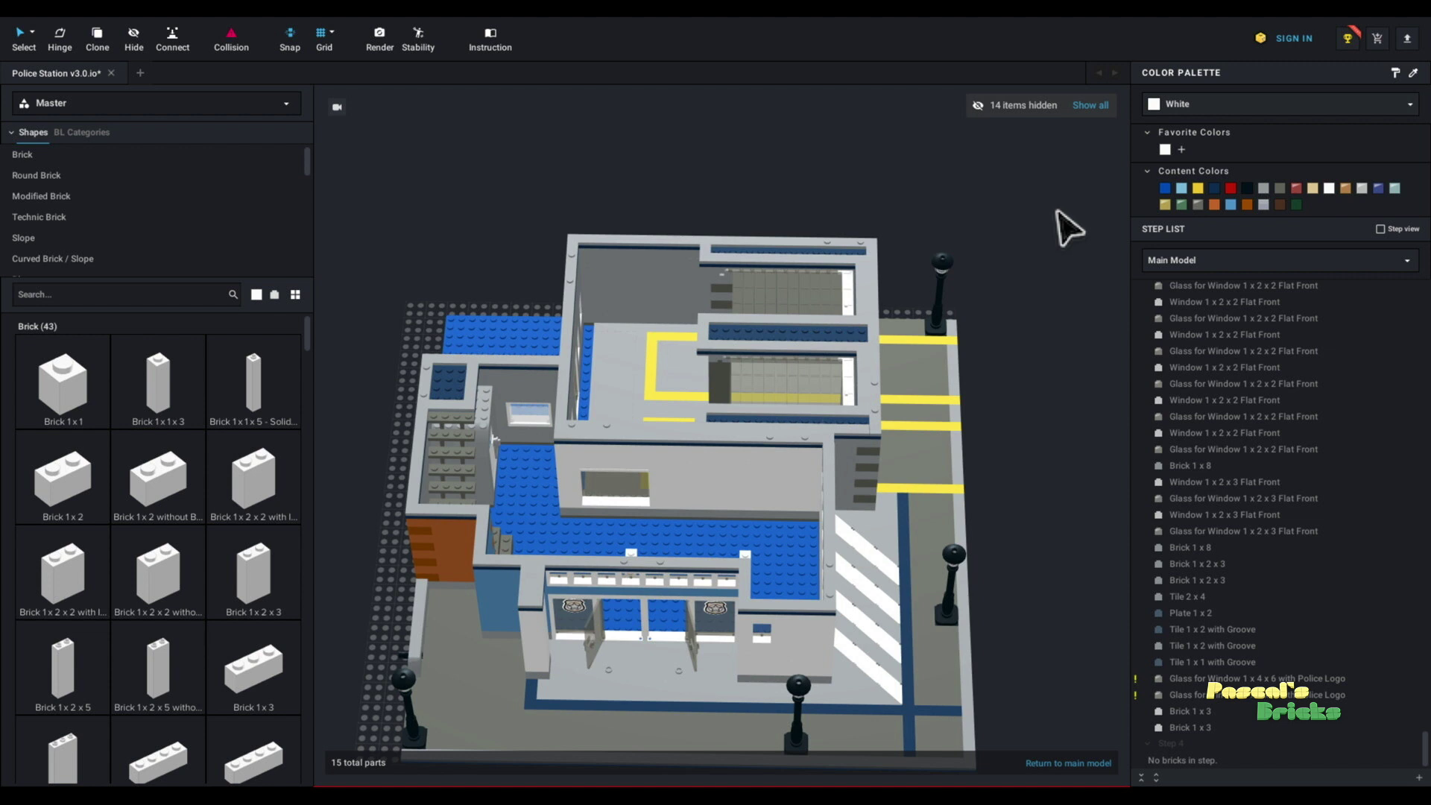
{"action": "left_click", "coordinate": [1068, 761]}
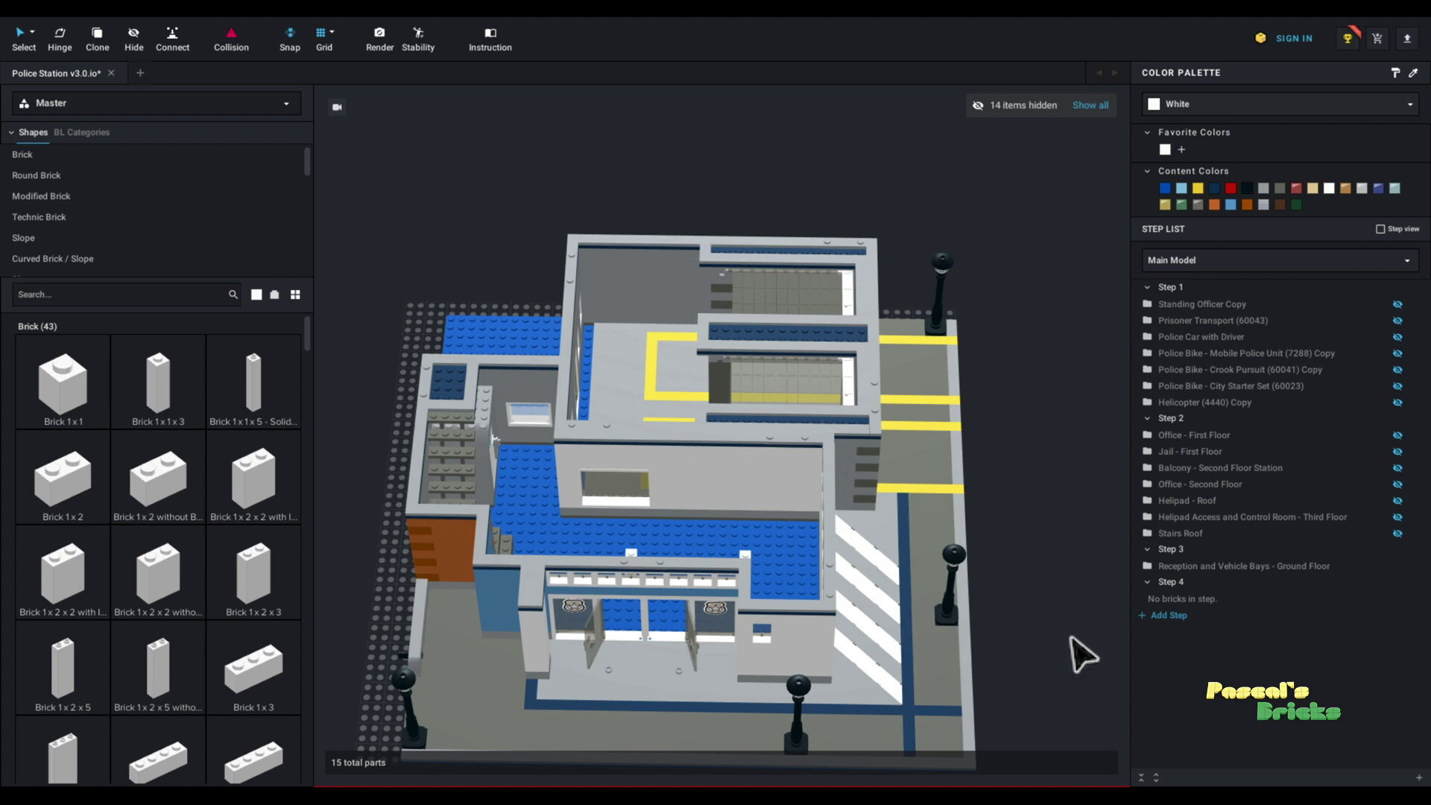
Step: Re-enter the ground-floor submodel via Submodel > Edit, then return to the main model
{"action": "right_click", "coordinate": [887, 618]}
{"action": "mouse_move", "coordinate": [898, 695]}
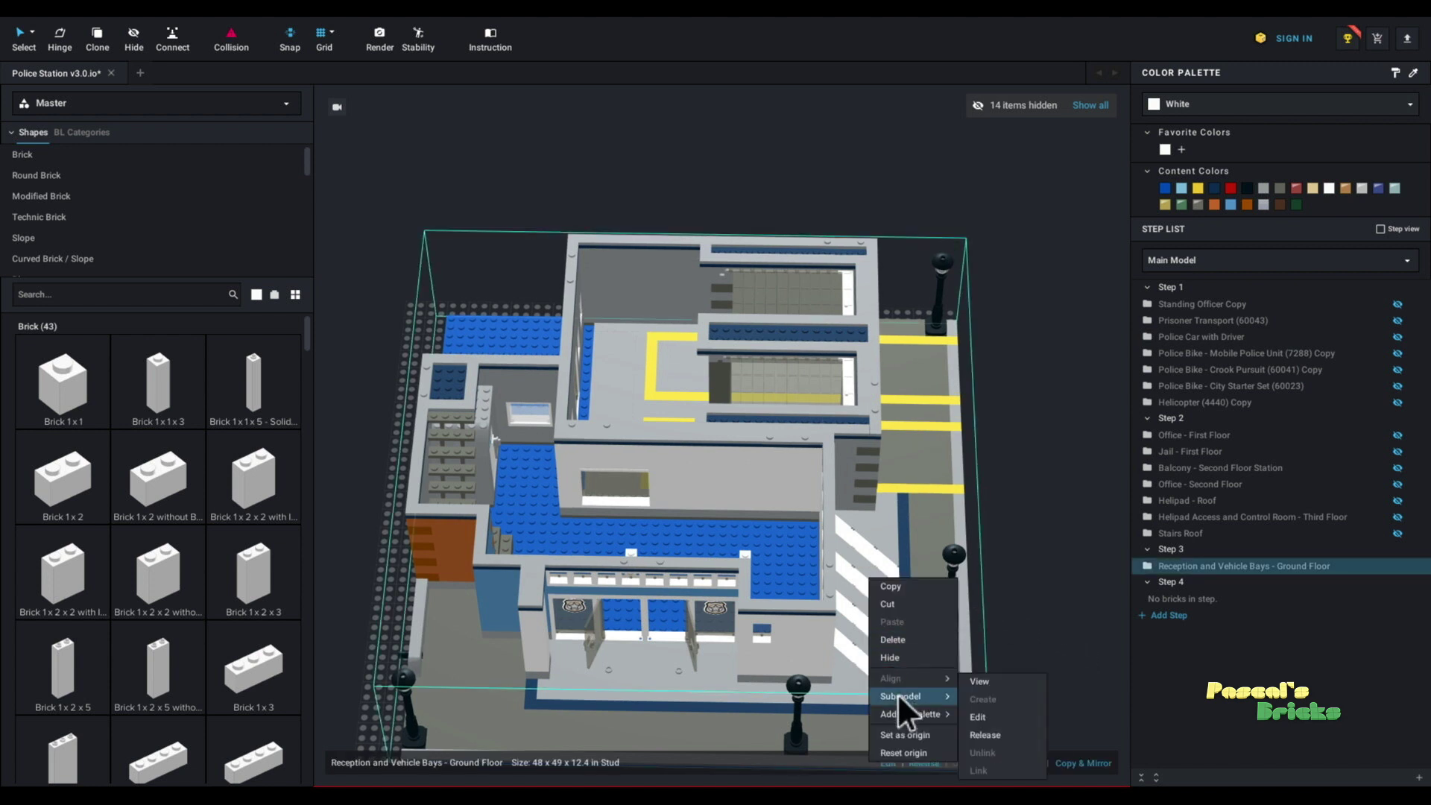
{"action": "left_click", "coordinate": [971, 717]}
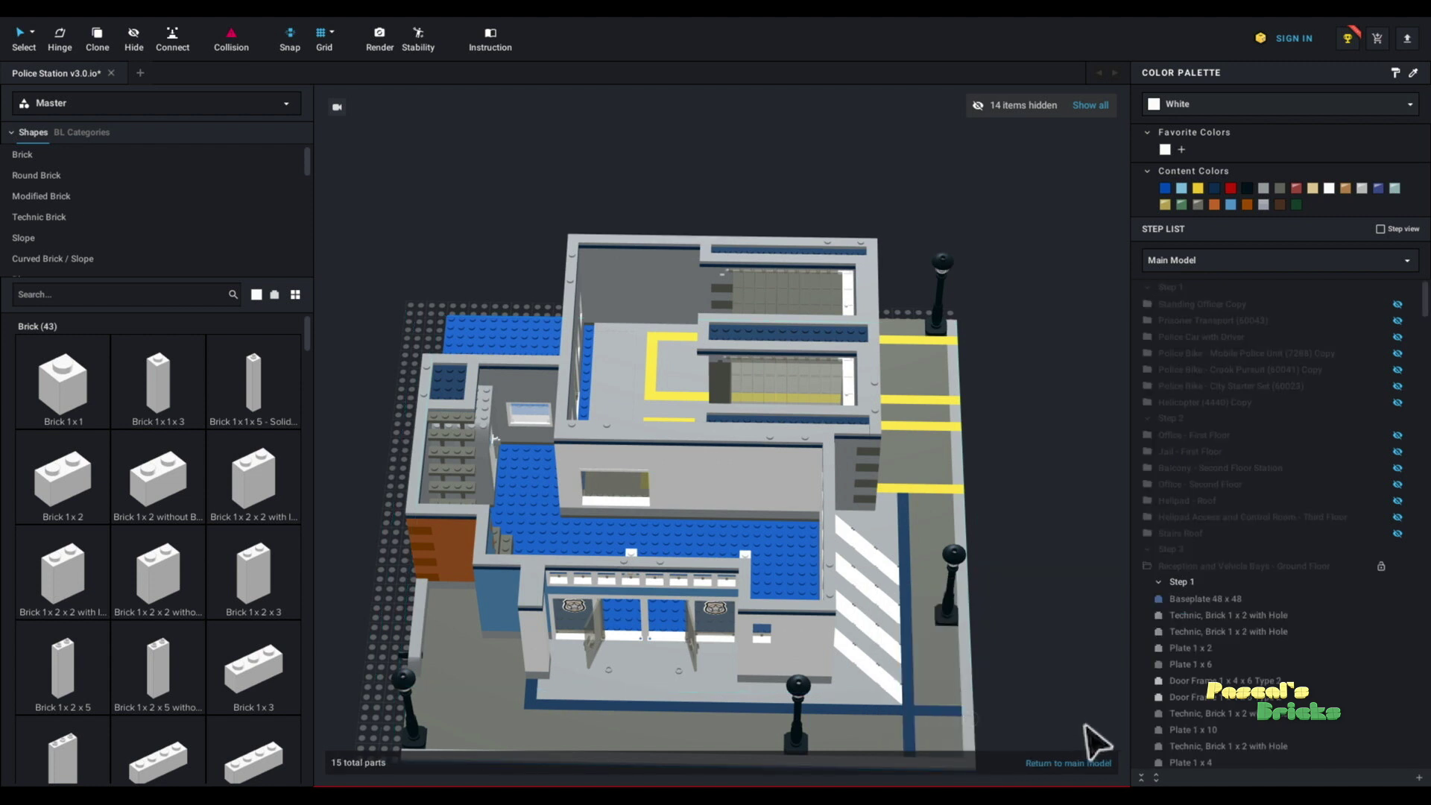
{"action": "left_click", "coordinate": [1053, 766]}
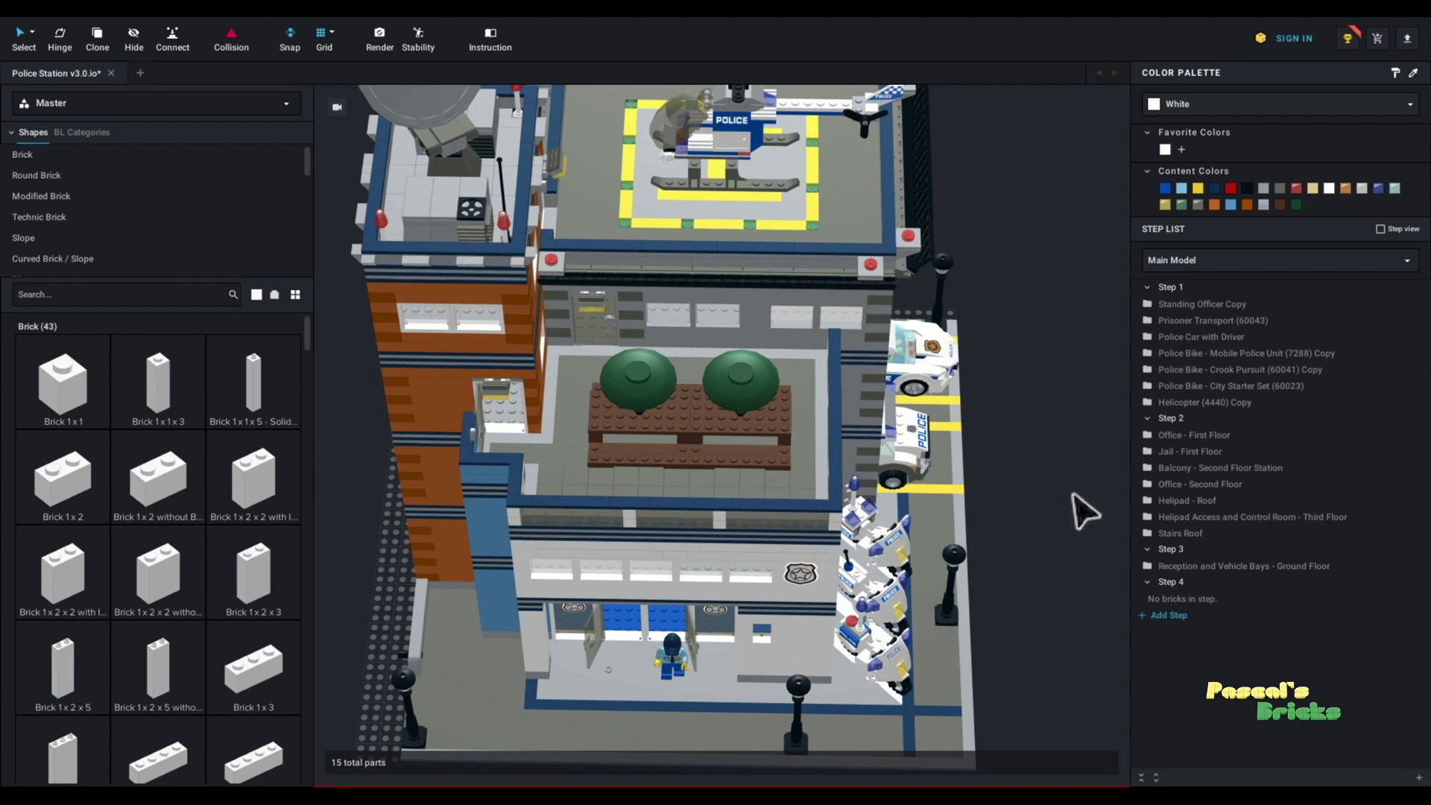
Step: Orbit to a near-front view and select the 48 x 49 x 12.4-stud ground-floor submodel
{"action": "right_click_drag", "start_coordinate": [1071, 505], "coordinate": [1066, 477]}
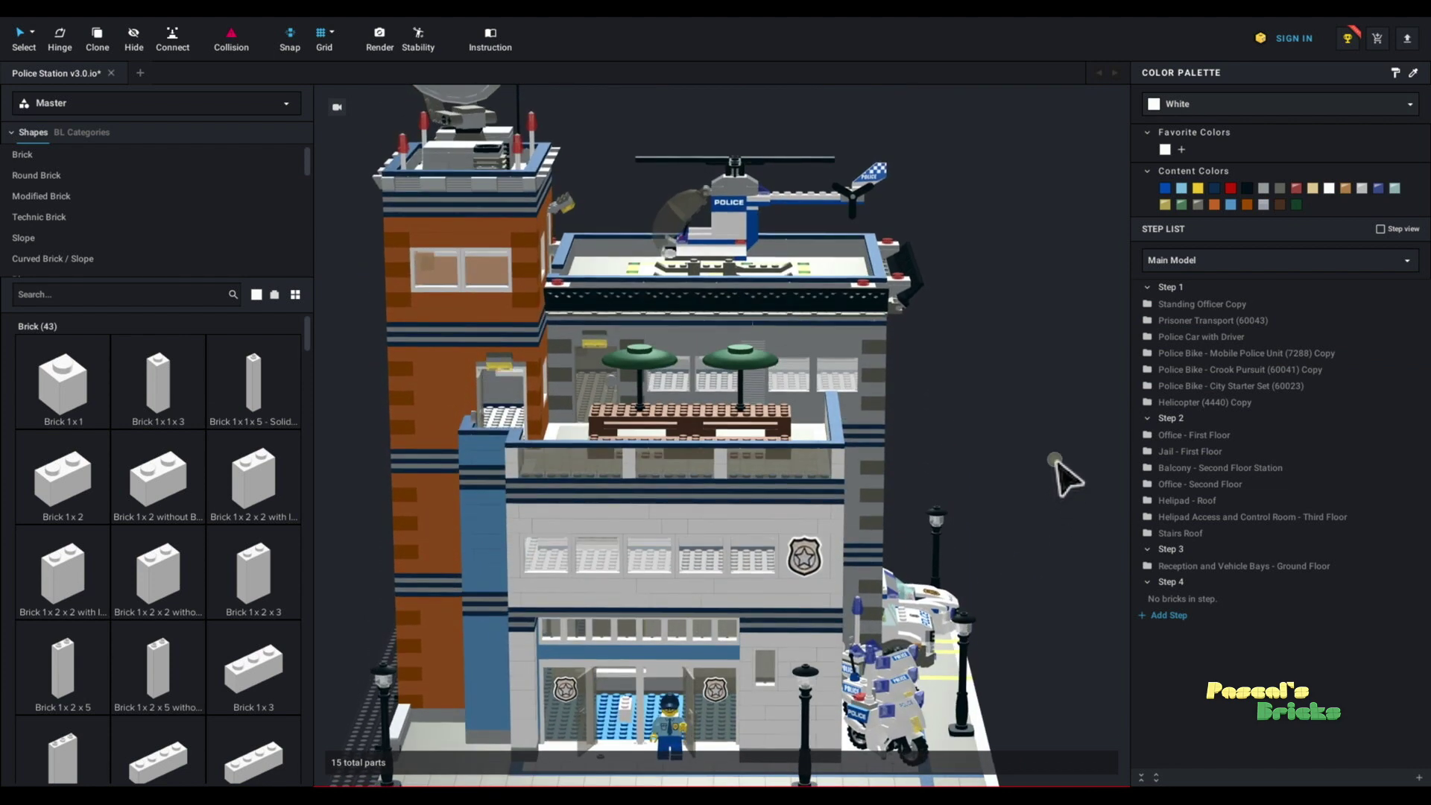
{"action": "scroll", "coordinate": [1054, 460], "scroll_direction": "down", "scroll_amount": 5}
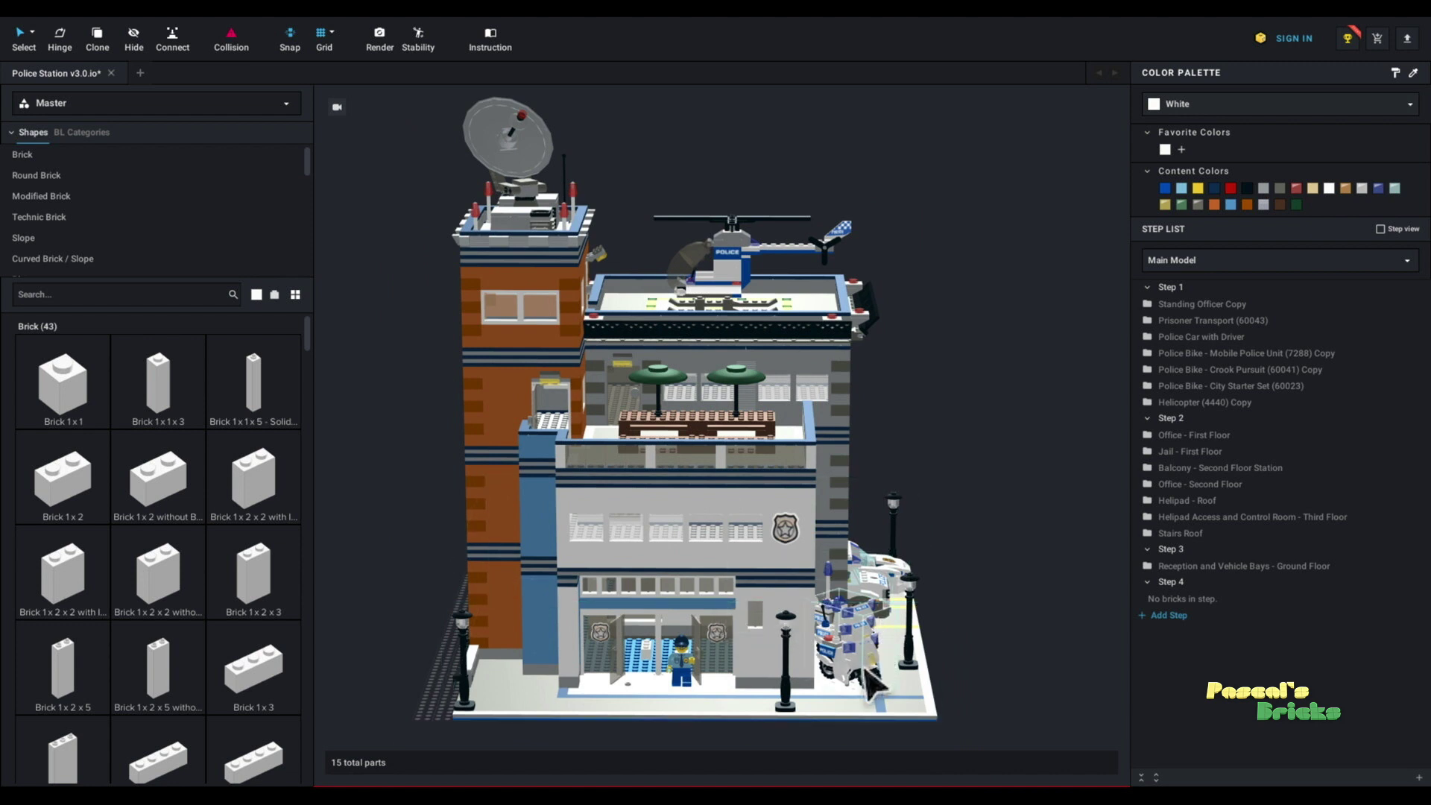
{"action": "scroll", "coordinate": [867, 669], "scroll_direction": "up", "scroll_amount": 1}
{"action": "left_click", "coordinate": [740, 655]}
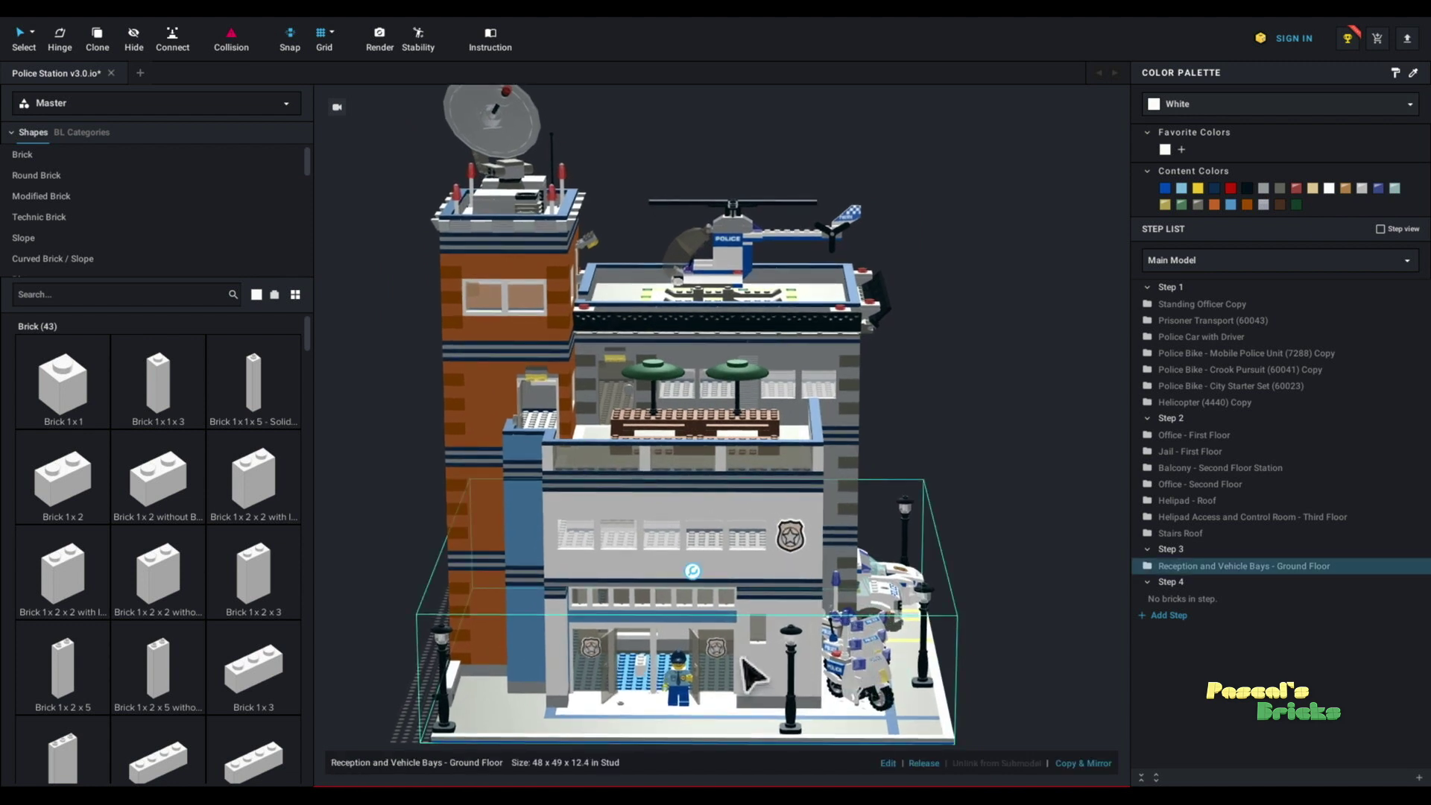